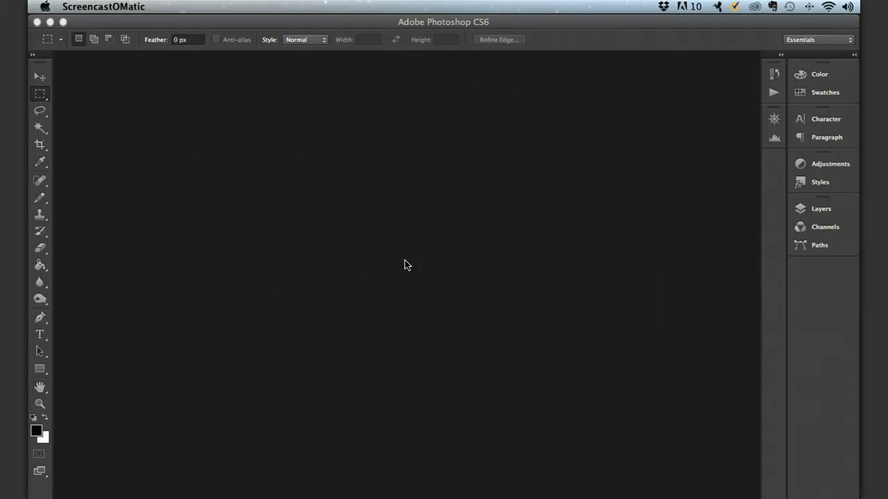
- Bring Photoshop forward and start File > Open, browsing to the Desktop
{"action": "left_click", "coordinate": [412, 303]}
{"action": "left_click", "coordinate": [430, 264]}
{"action": "left_click", "coordinate": [207, 150]}
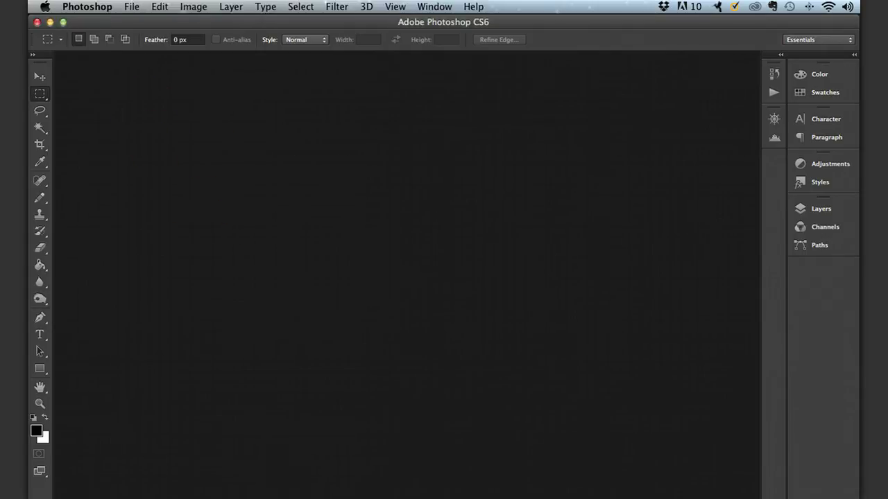
{"action": "left_click", "coordinate": [131, 6]}
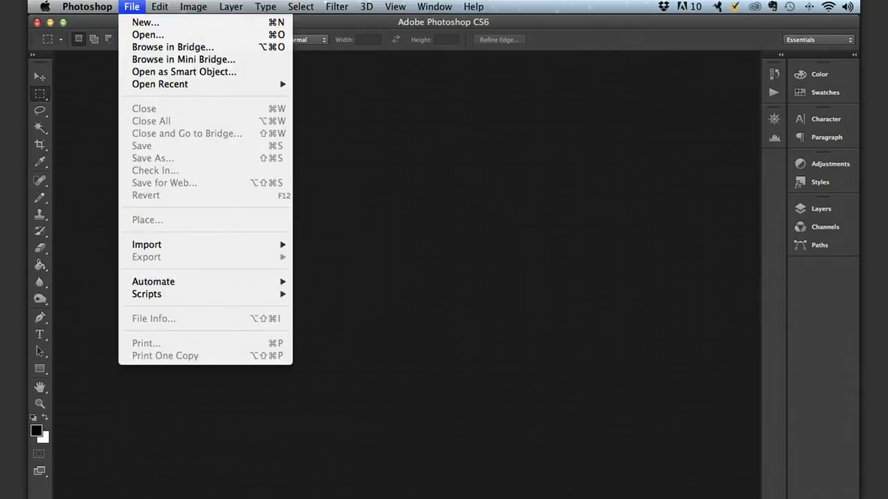
{"action": "key", "text": "Escape"}
{"action": "left_click", "coordinate": [131, 7]}
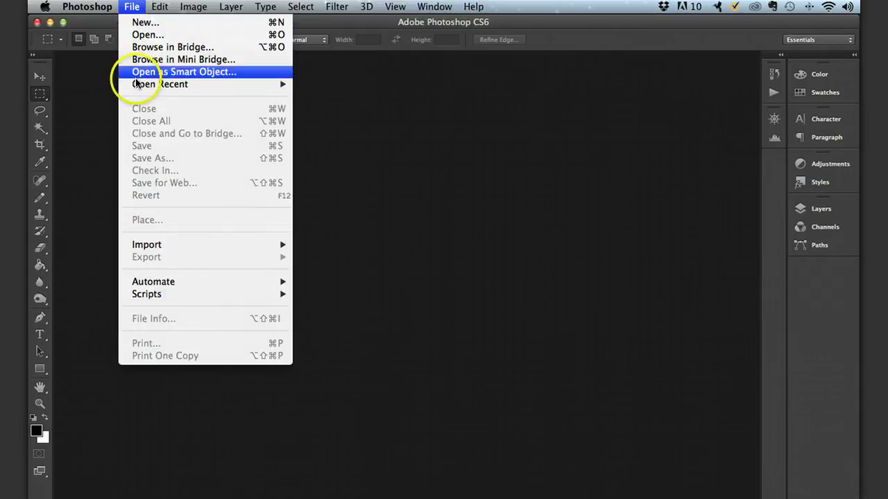
{"action": "left_click", "coordinate": [139, 32]}
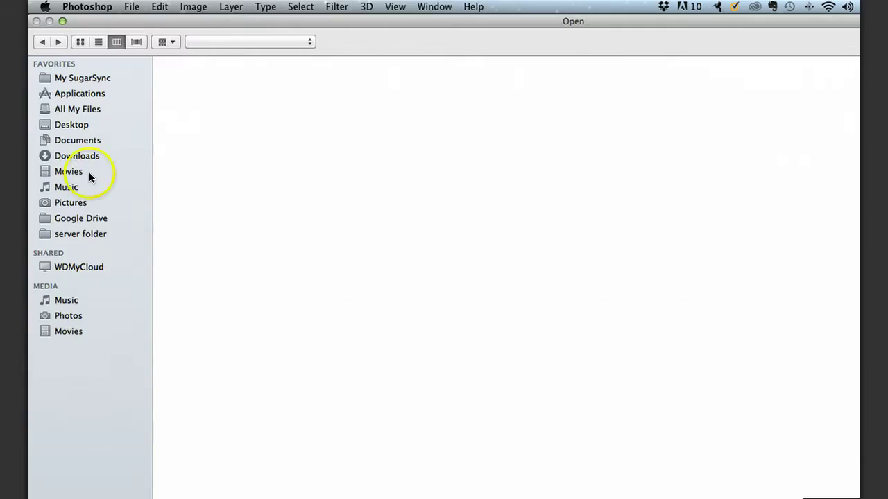
{"action": "left_click", "coordinate": [71, 123]}
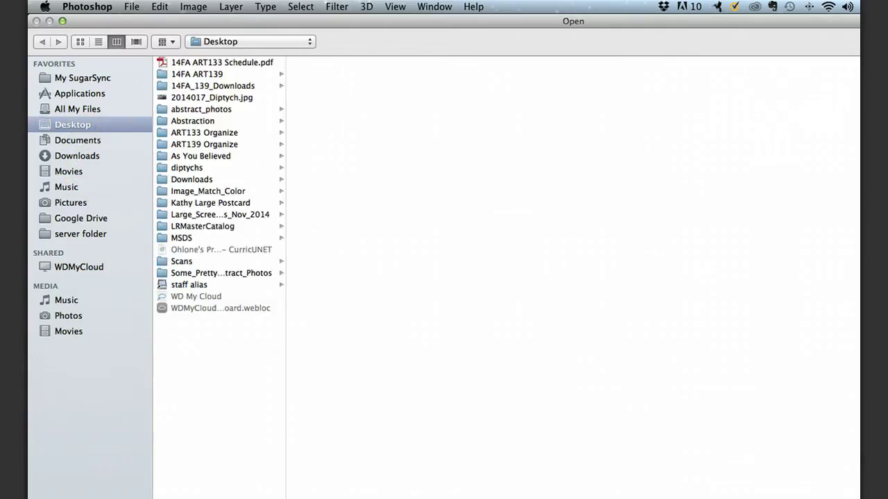
- Open 2014017_08.psd and 2014017_48.psd together from the diptychs folder
{"action": "left_click_drag", "start_coordinate": [769, 491], "coordinate": [621, 421]}
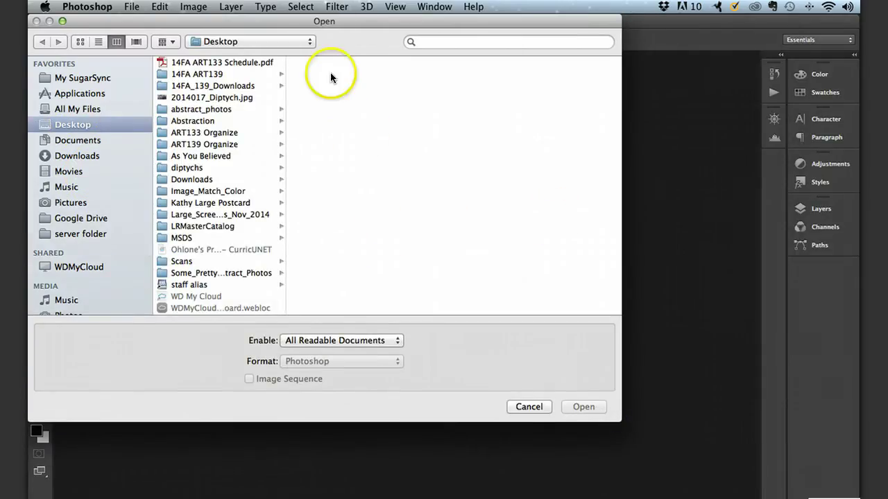
{"action": "left_click_drag", "start_coordinate": [365, 7], "coordinate": [398, 42]}
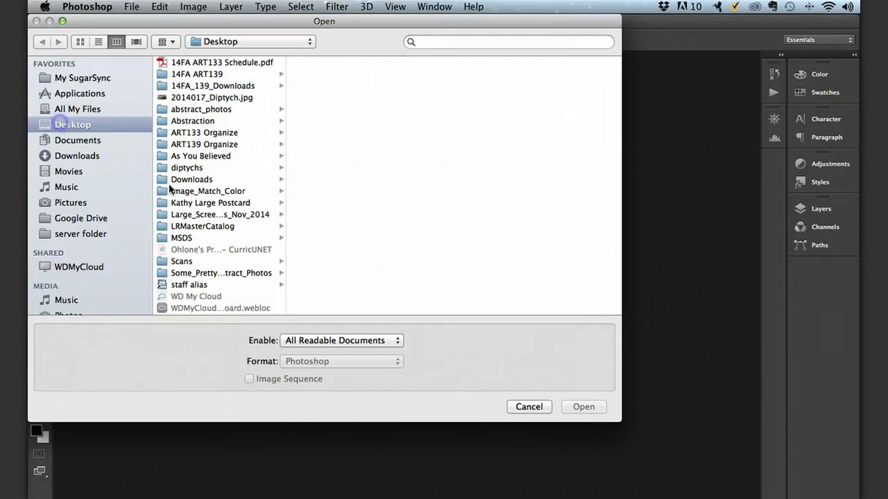
{"action": "left_click", "coordinate": [203, 167]}
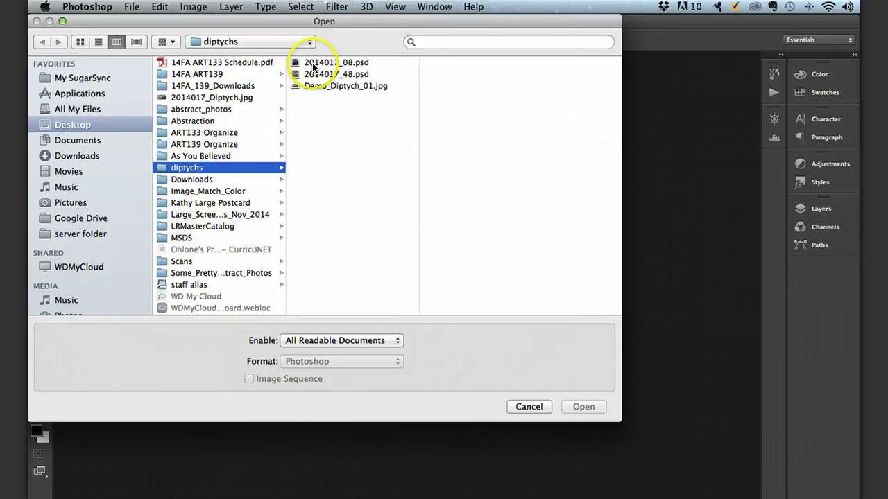
{"action": "left_click", "coordinate": [313, 64]}
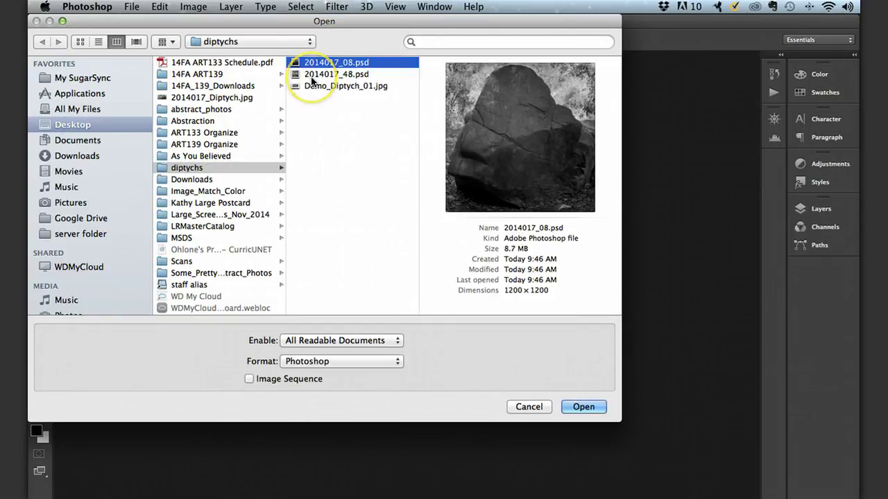
{"action": "left_click", "coordinate": [311, 77], "text": "shift"}
{"action": "left_click", "coordinate": [582, 408]}
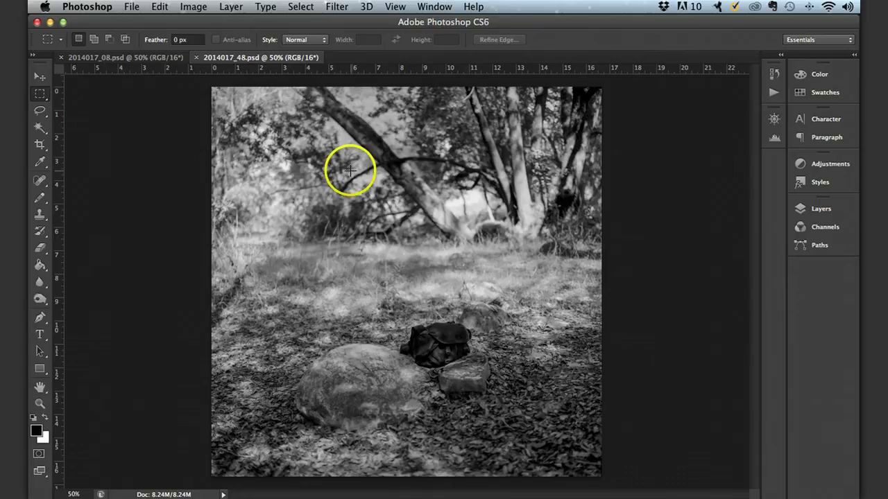
- Compare the boulder and forest photos, ending on the forest photo 2014017_48.psd
{"action": "left_click", "coordinate": [105, 58]}
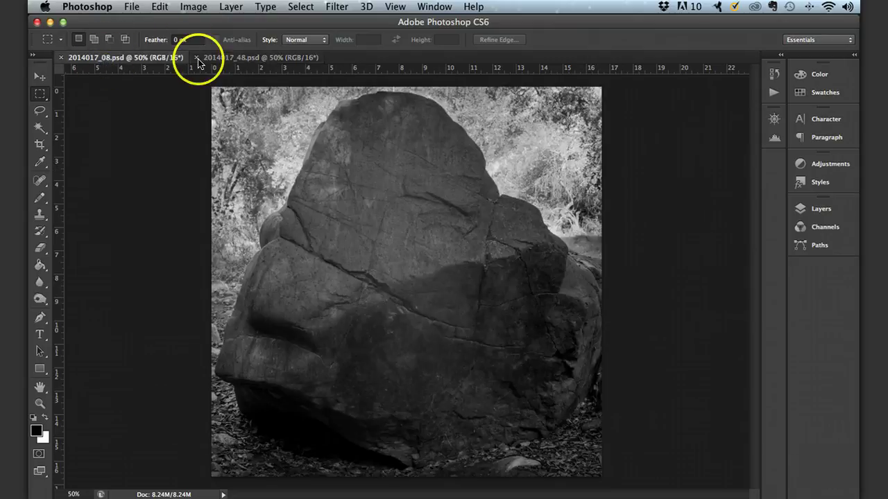
{"action": "left_click", "coordinate": [278, 61]}
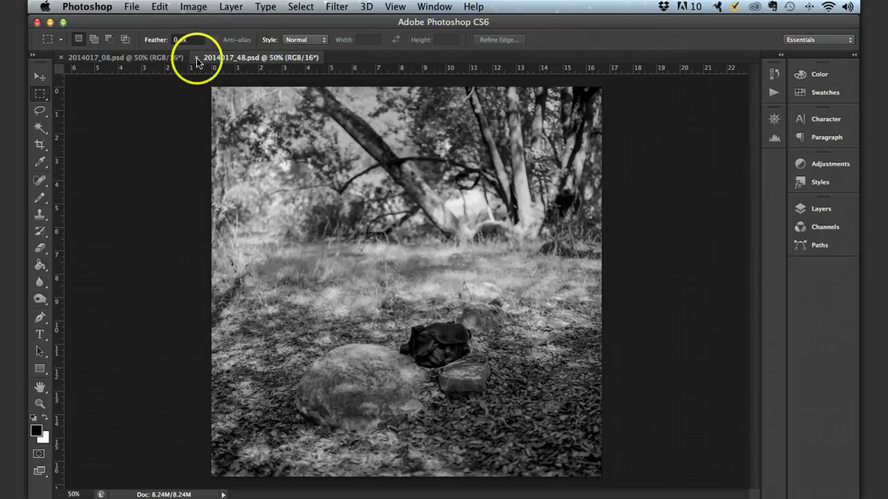
{"action": "left_click", "coordinate": [111, 60]}
{"action": "left_click", "coordinate": [280, 61]}
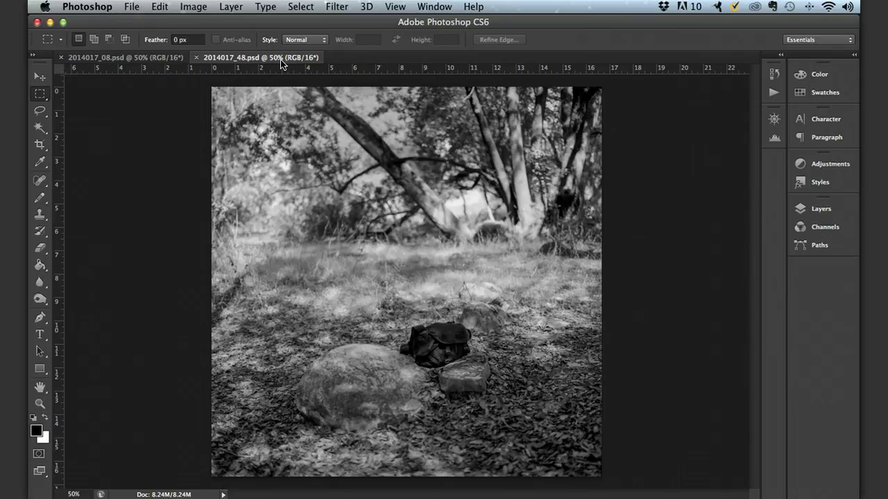
{"action": "left_click", "coordinate": [138, 57]}
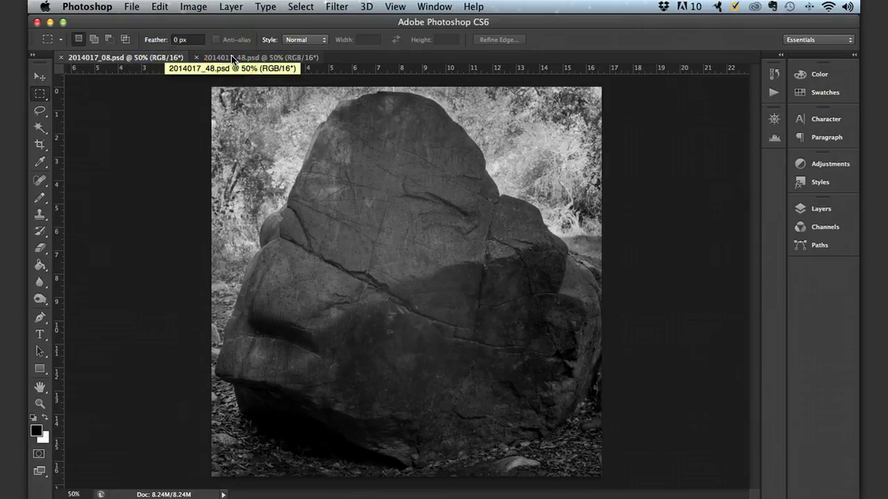
{"action": "left_click", "coordinate": [231, 57]}
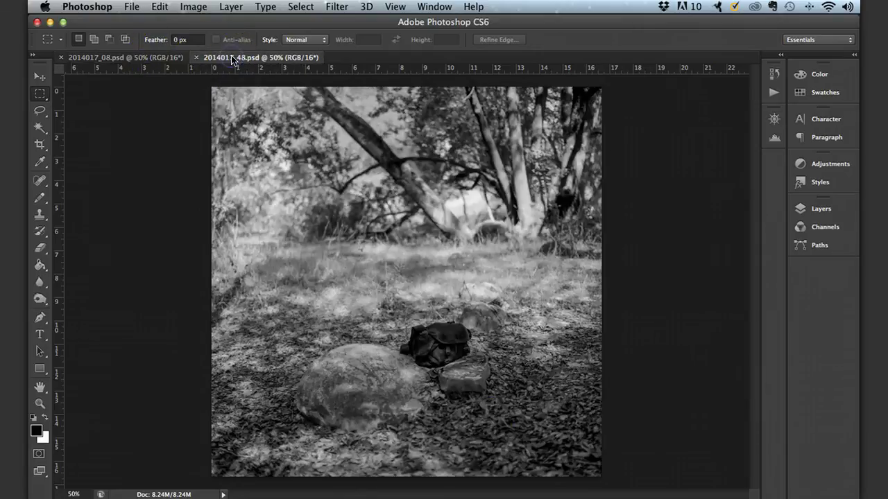
- Check the forest photo's Image Size is 1200 × 1200 px at 72 ppi, unchanged
{"action": "left_click", "coordinate": [195, 6]}
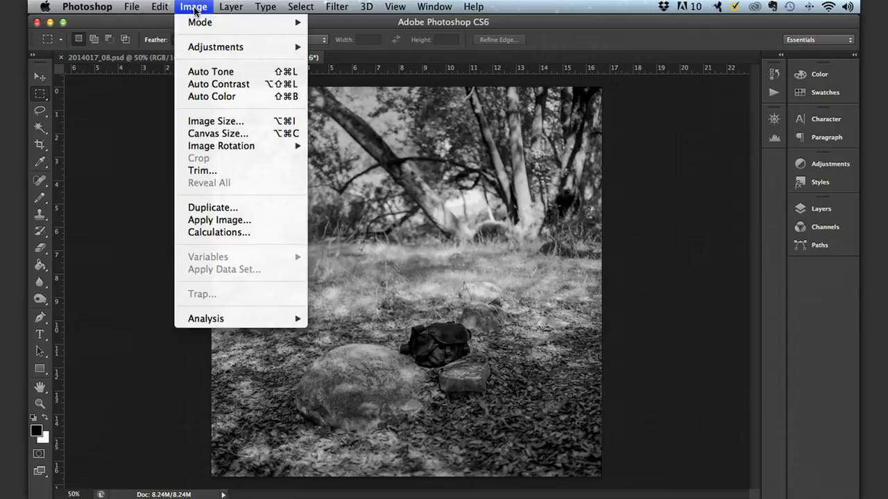
{"action": "left_click", "coordinate": [205, 125]}
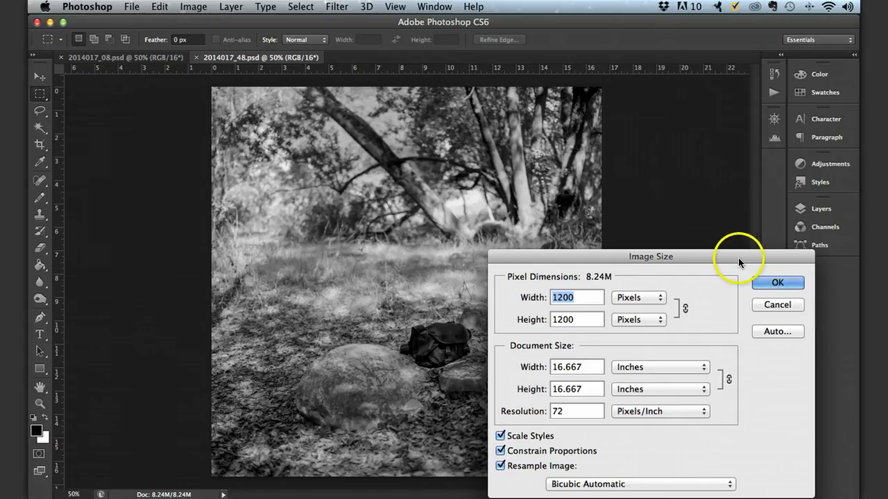
{"action": "left_click_drag", "start_coordinate": [738, 257], "coordinate": [673, 182]}
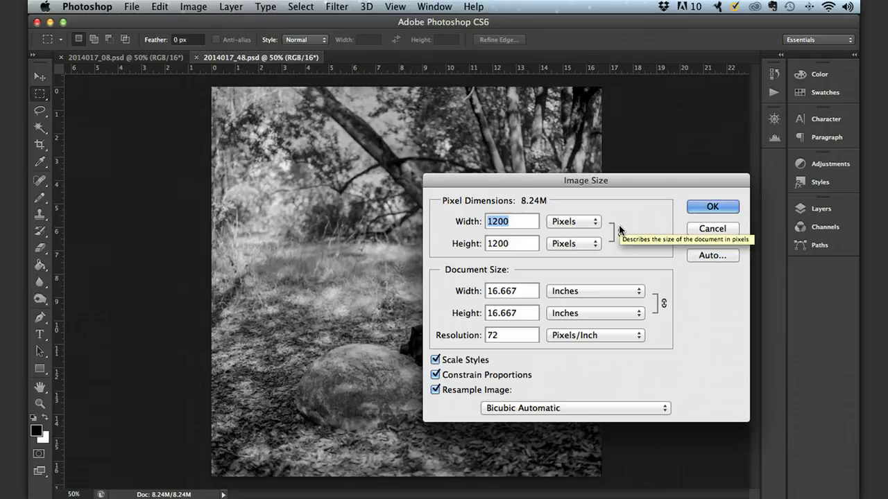
{"action": "left_click", "coordinate": [706, 206]}
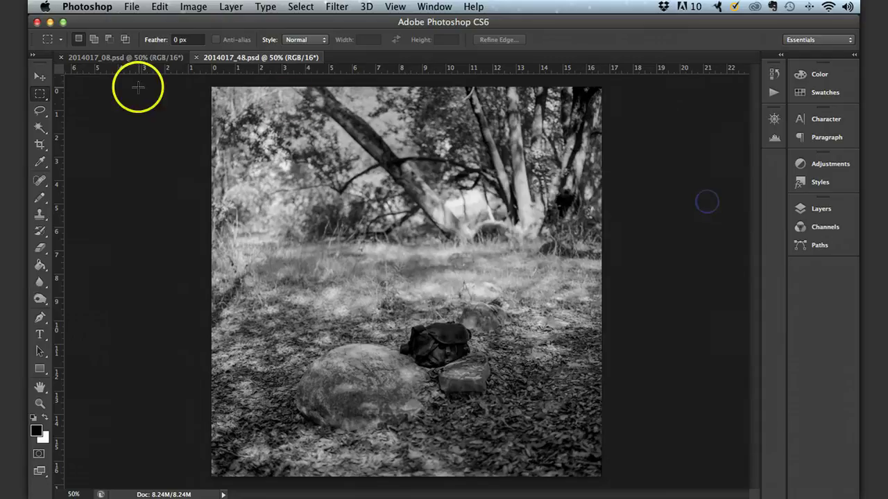
- Check the boulder photo 2014017_08.psd is also 1200 × 1200 px, unchanged
{"action": "left_click", "coordinate": [132, 58]}
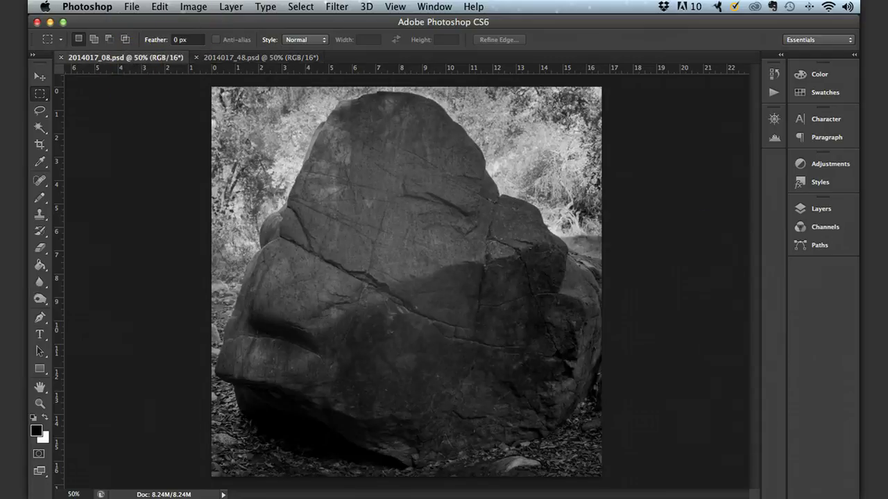
{"action": "left_click", "coordinate": [194, 7]}
{"action": "left_click", "coordinate": [222, 121]}
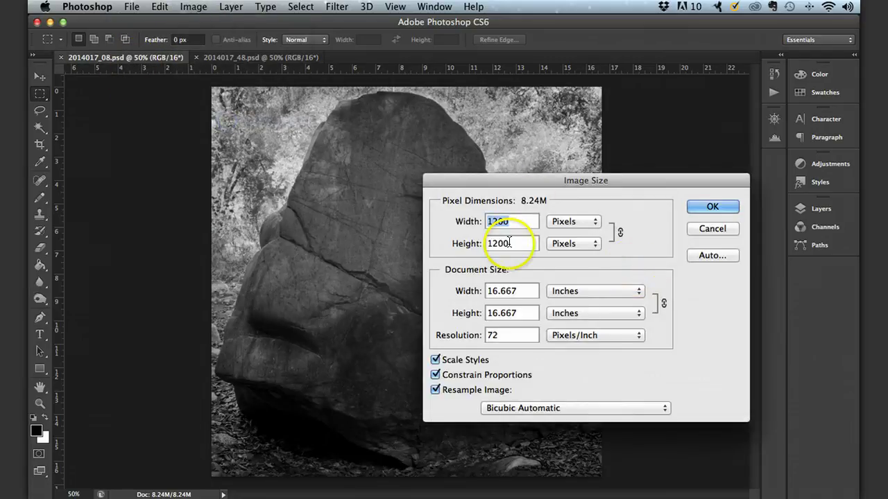
{"action": "left_click", "coordinate": [721, 208]}
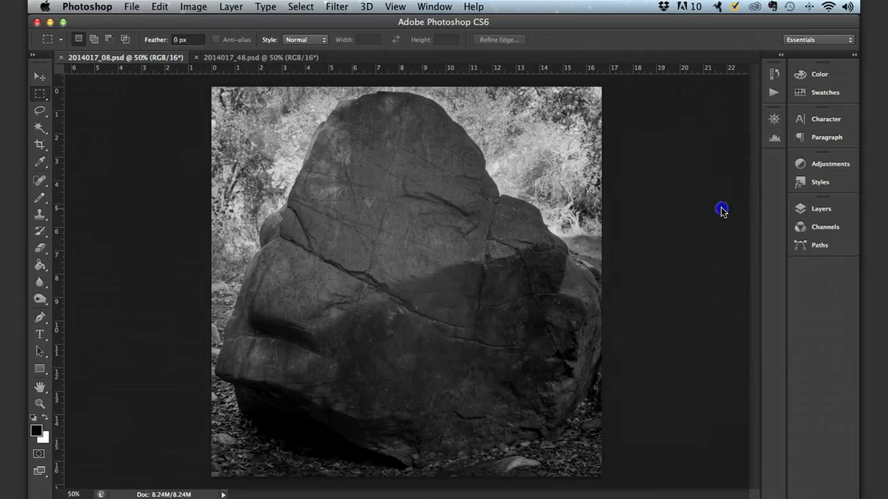
- Return to the forest photo 2014017_48.psd and bring up the Image menu
{"action": "left_click", "coordinate": [227, 61]}
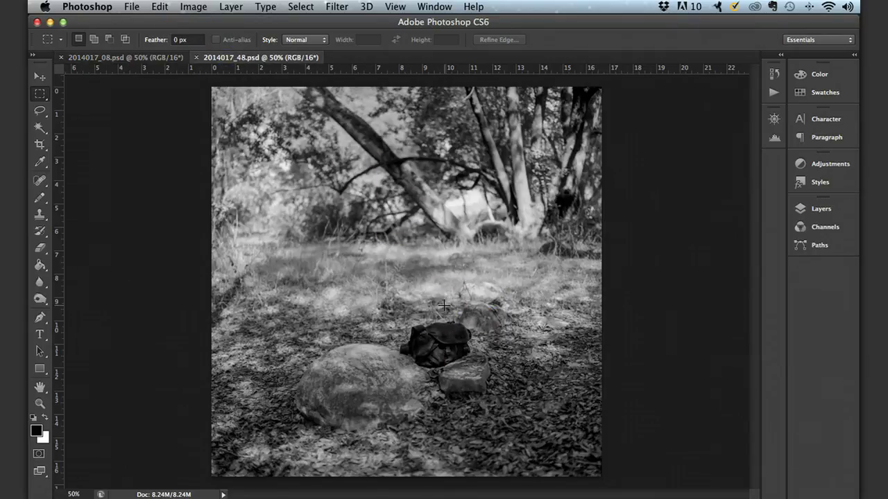
{"action": "left_click", "coordinate": [421, 305]}
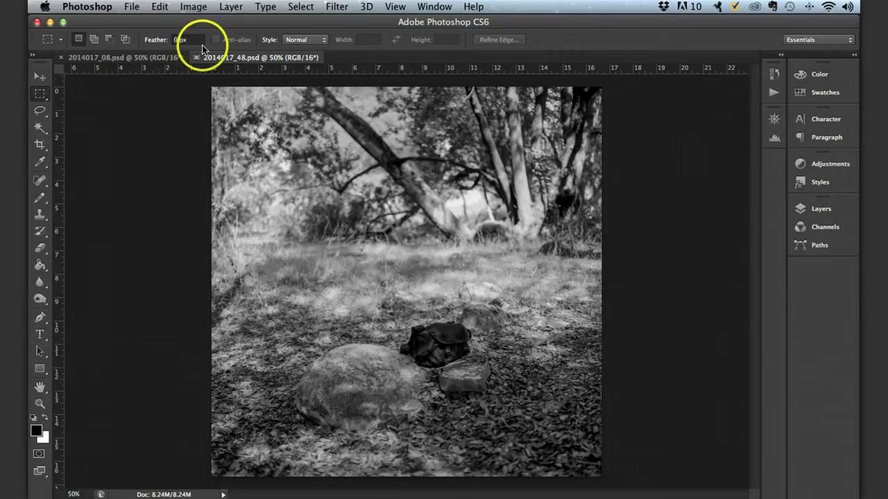
{"action": "left_click", "coordinate": [194, 6]}
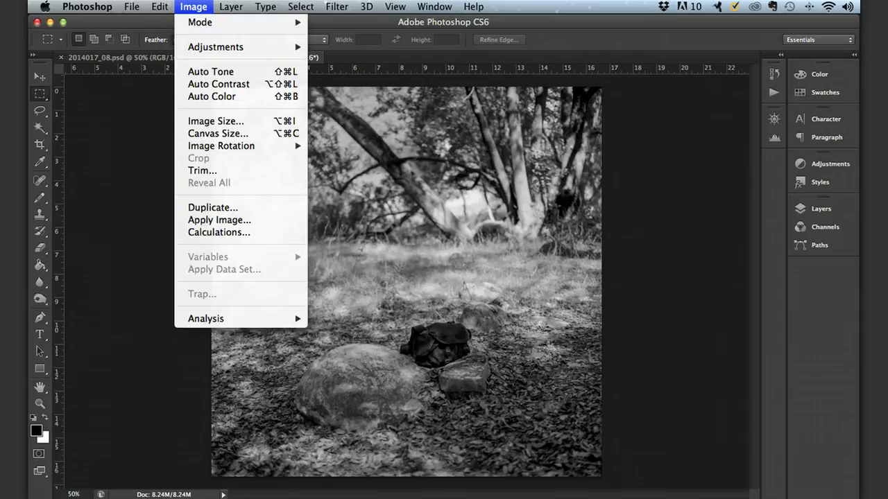
- Open Canvas Size for the forest photo, turn off Relative and set width units to pixels
{"action": "left_click", "coordinate": [182, 140]}
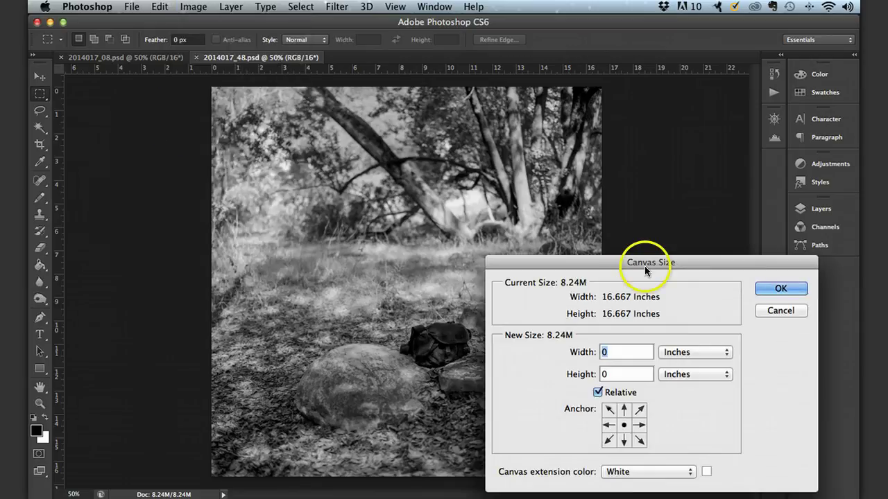
{"action": "left_click_drag", "start_coordinate": [644, 264], "coordinate": [600, 152]}
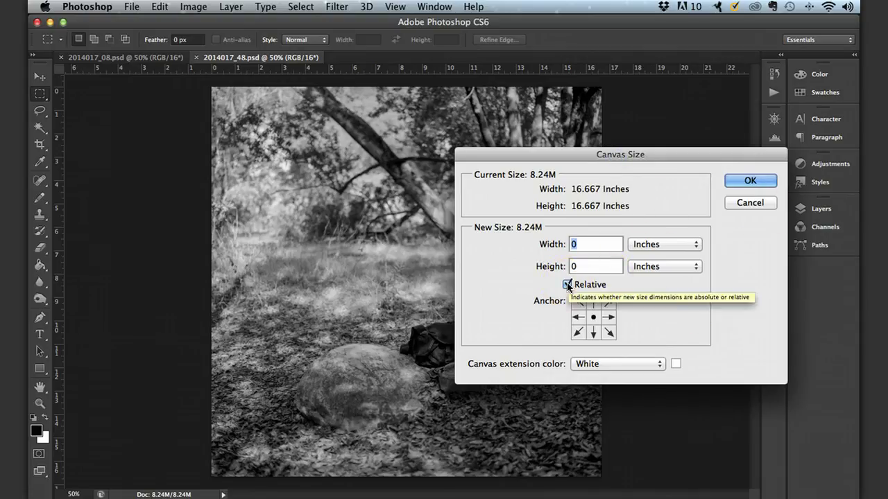
{"action": "double_click", "coordinate": [601, 243]}
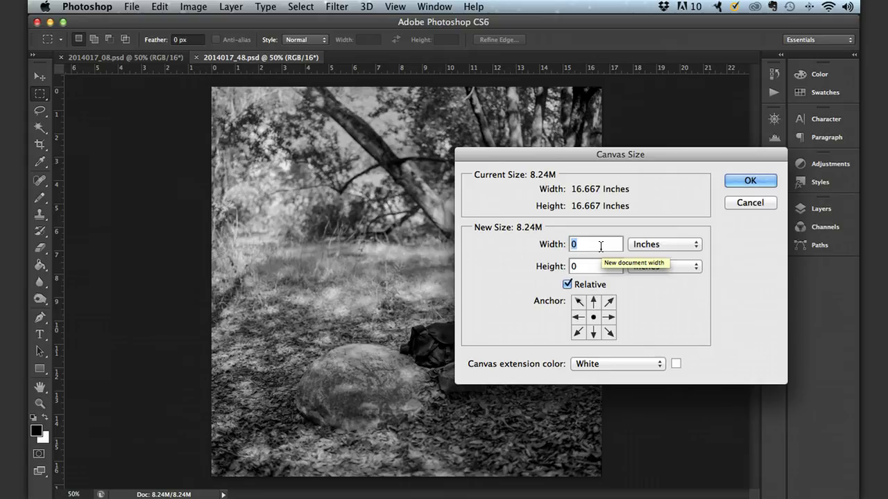
{"action": "left_click_drag", "start_coordinate": [568, 294], "coordinate": [566, 283]}
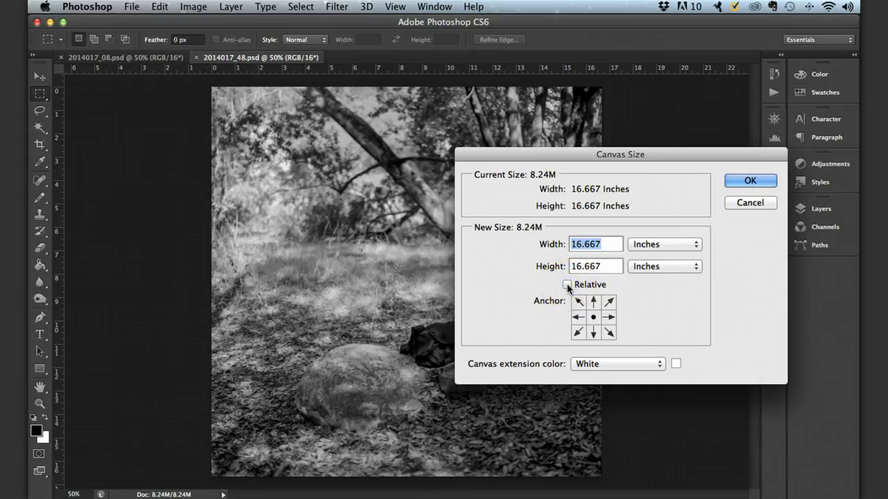
{"action": "left_click_drag", "start_coordinate": [669, 247], "coordinate": [682, 247]}
{"action": "left_click", "coordinate": [682, 245]}
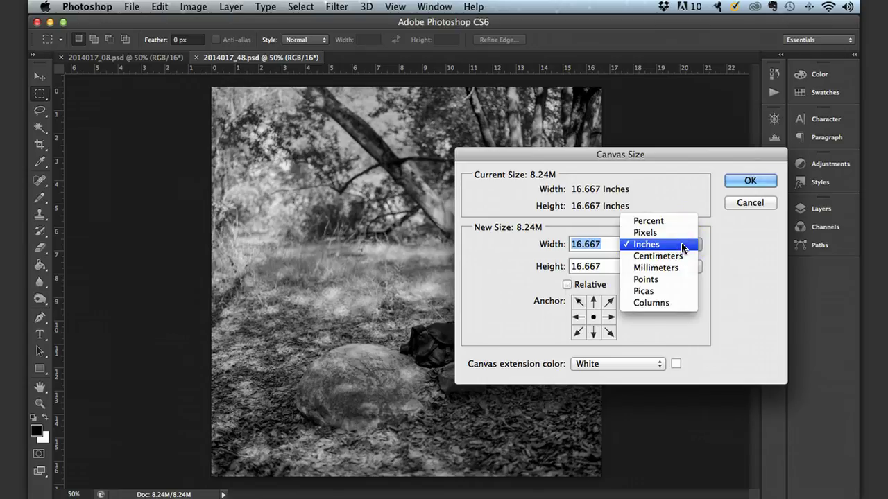
{"action": "left_click", "coordinate": [682, 234]}
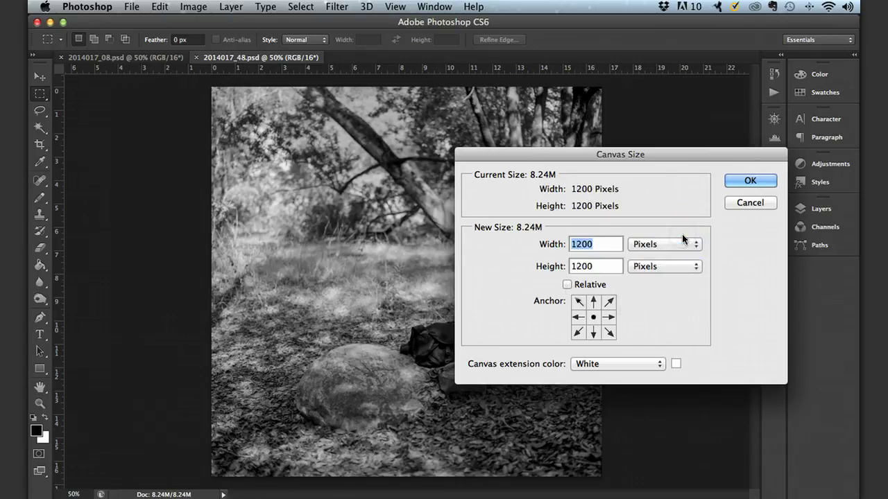
{"action": "double_click", "coordinate": [598, 251]}
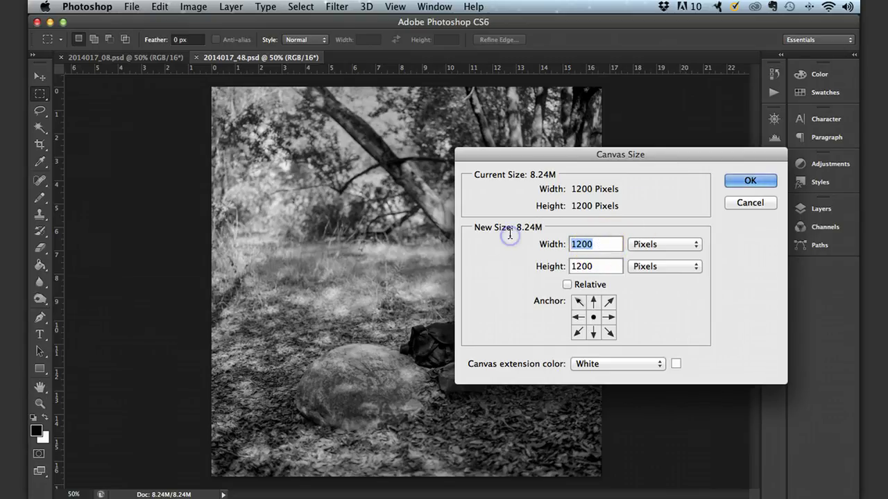
- Widen the canvas to 2400 px, anchored left, with a white extension on the right
{"action": "type", "text": "2400"}
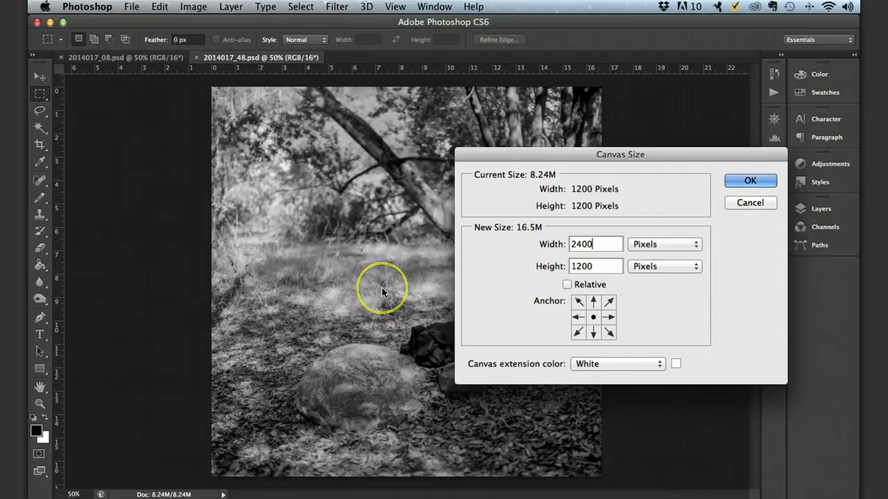
{"action": "left_click", "coordinate": [578, 318]}
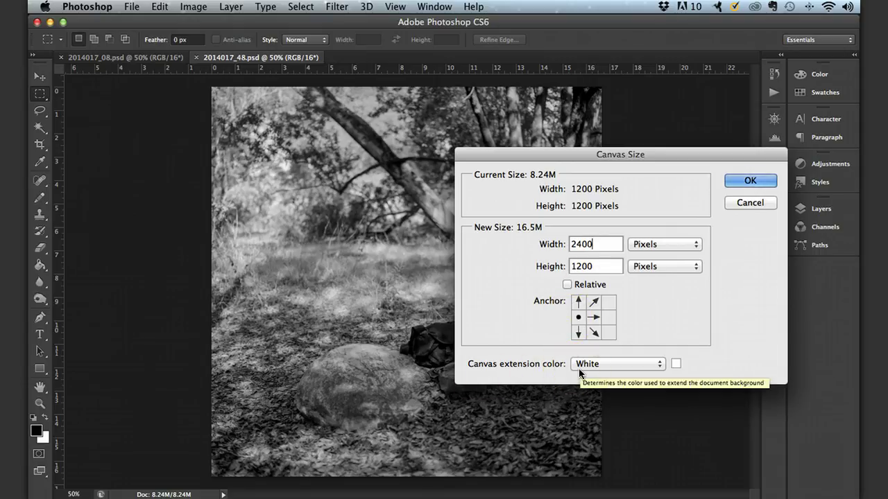
{"action": "left_click", "coordinate": [624, 364]}
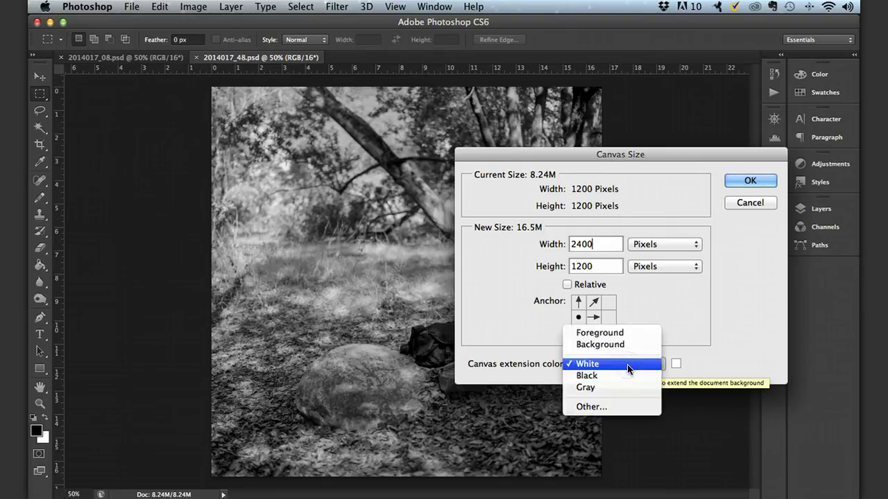
{"action": "left_click", "coordinate": [511, 337]}
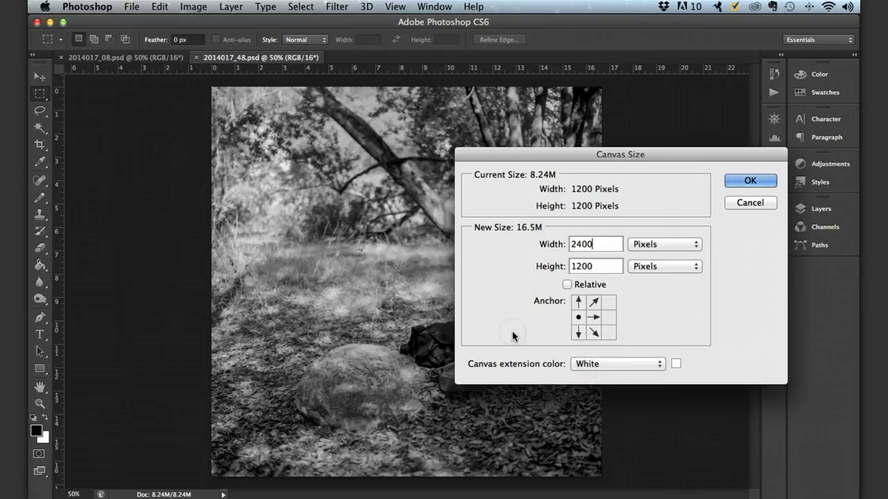
{"action": "left_click", "coordinate": [752, 182]}
{"action": "left_click", "coordinate": [767, 341]}
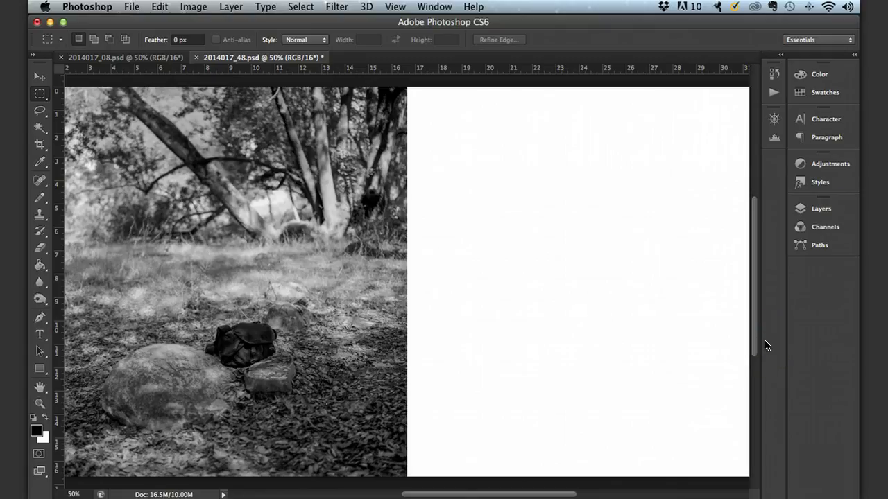
- Fit the wide canvas in view, then select all of the boulder photo and copy it
{"action": "key", "text": "super+0"}
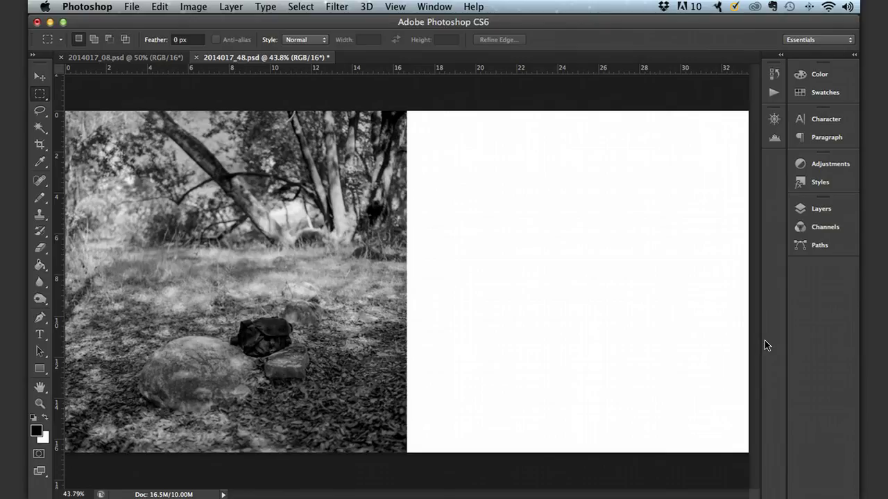
{"action": "left_click", "coordinate": [106, 61]}
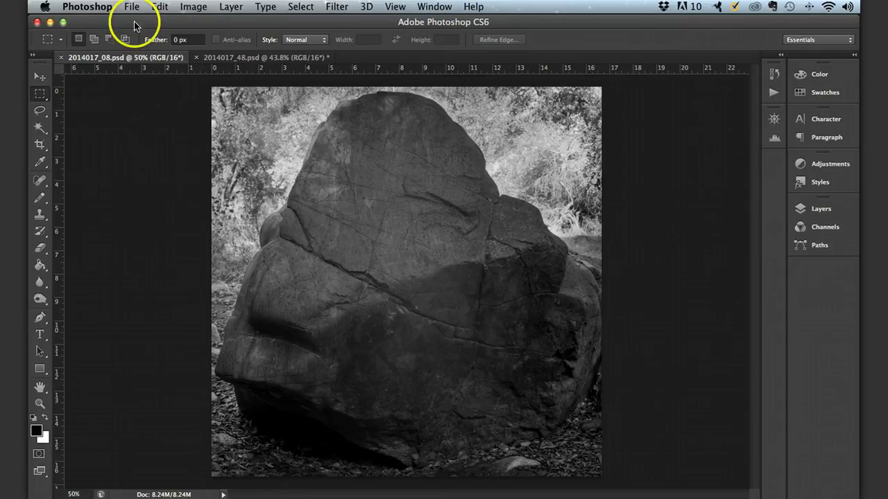
{"action": "key", "text": "super+a"}
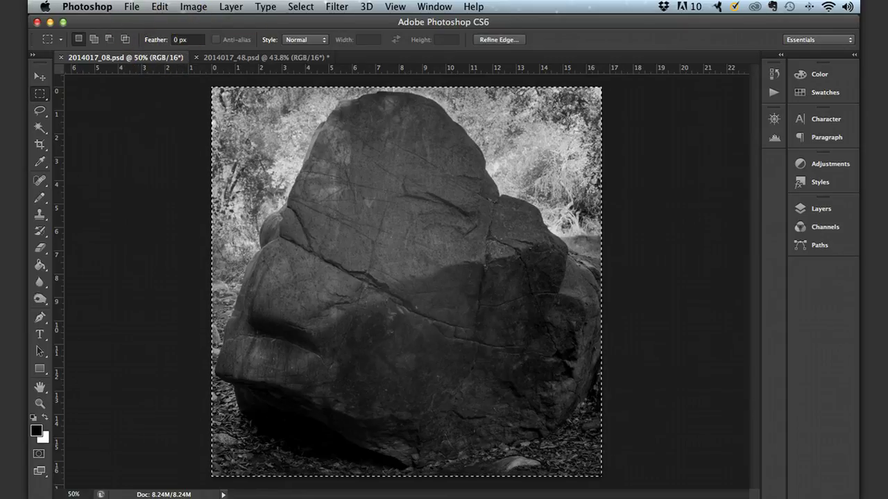
{"action": "left_click", "coordinate": [300, 7]}
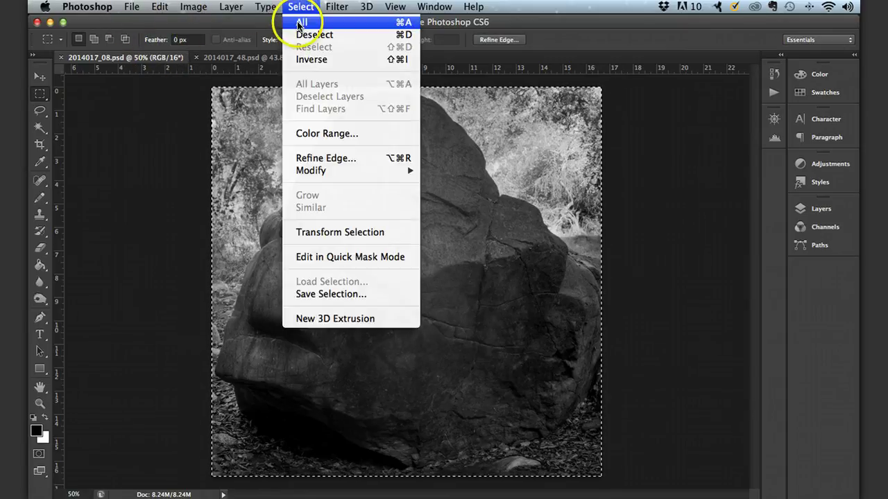
{"action": "left_click", "coordinate": [148, 136]}
{"action": "left_click", "coordinate": [188, 99]}
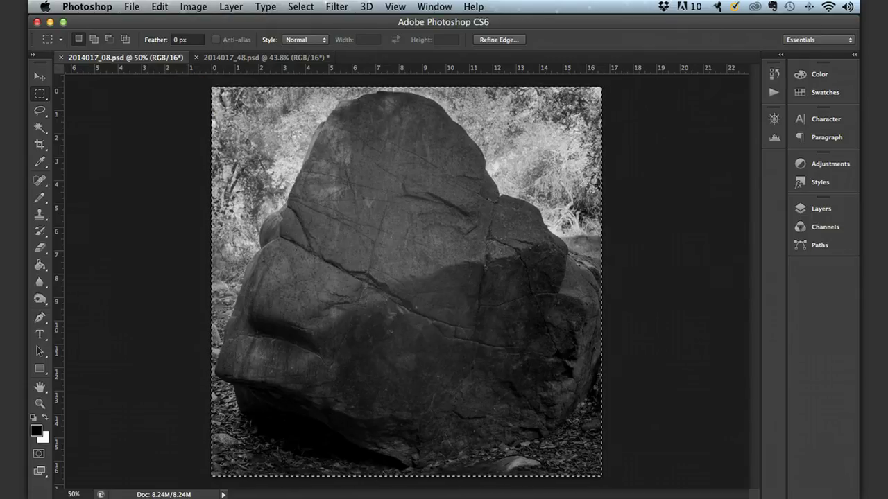
{"action": "left_click", "coordinate": [160, 6]}
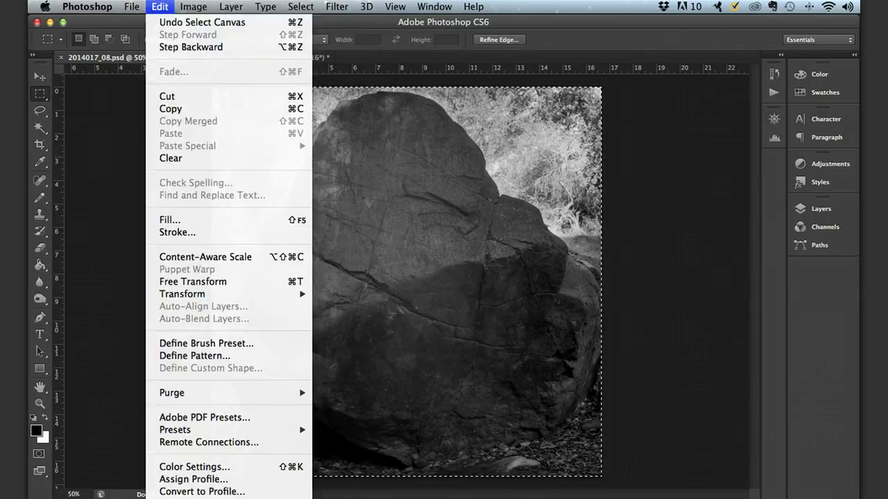
{"action": "left_click", "coordinate": [167, 109]}
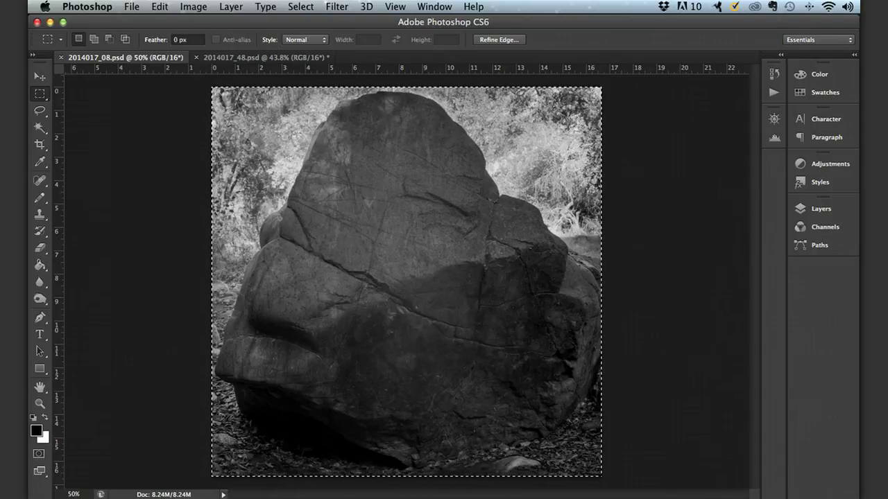
- Paste the boulder photo into the forest document as Layer 1 and check the Layers panel
{"action": "left_click", "coordinate": [223, 58]}
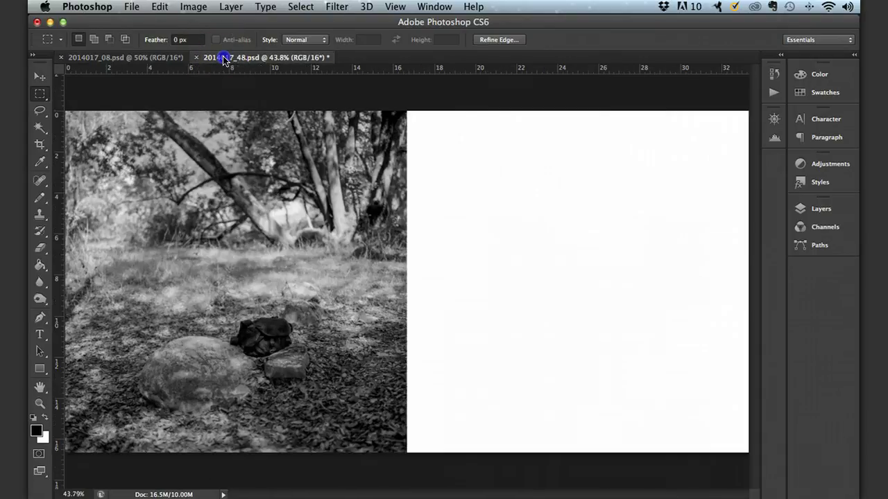
{"action": "key", "text": "super+v"}
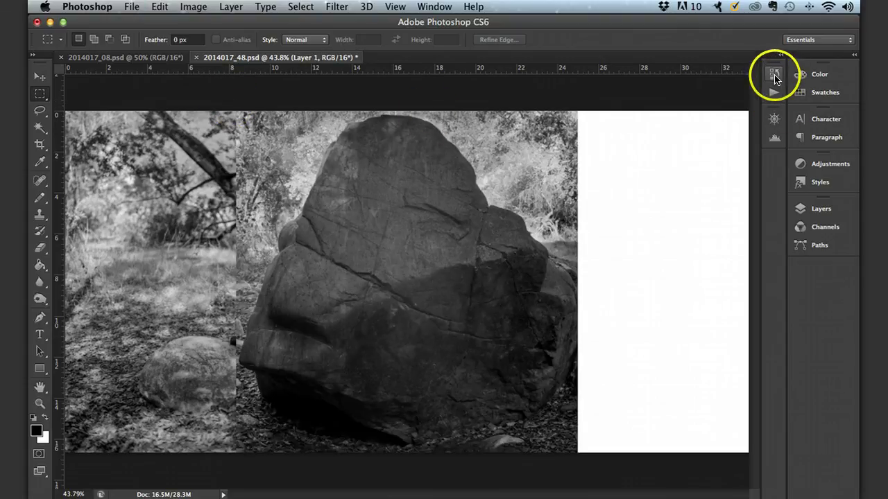
{"action": "left_click", "coordinate": [804, 208]}
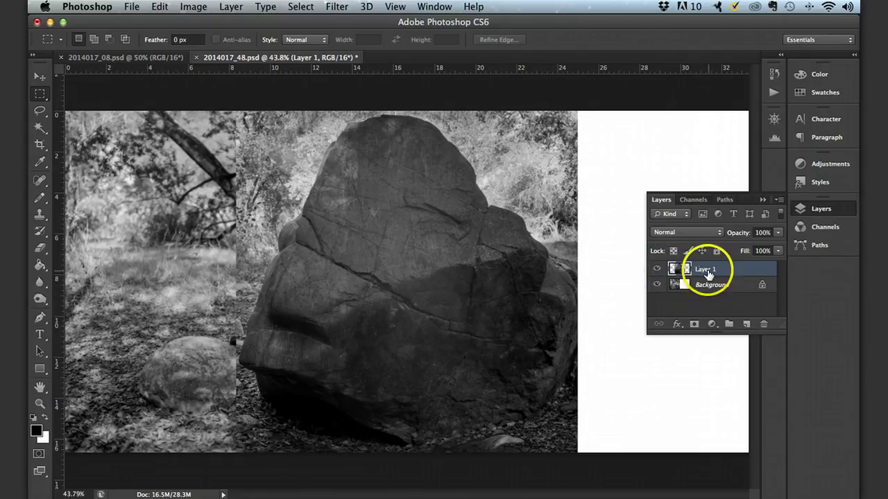
{"action": "left_click", "coordinate": [762, 200]}
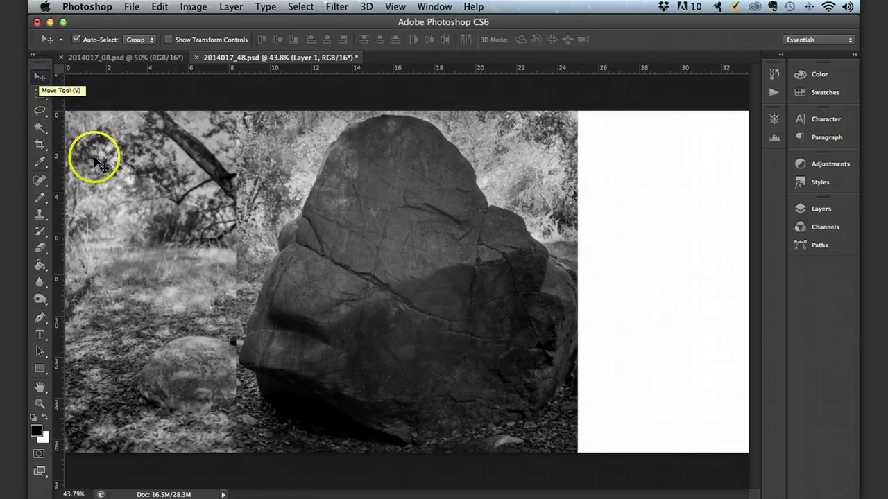
- Drag Layer 1 into the white right half, beside the forest photo
{"action": "left_click_drag", "start_coordinate": [334, 247], "coordinate": [503, 248]}
{"action": "left_click", "coordinate": [421, 154]}
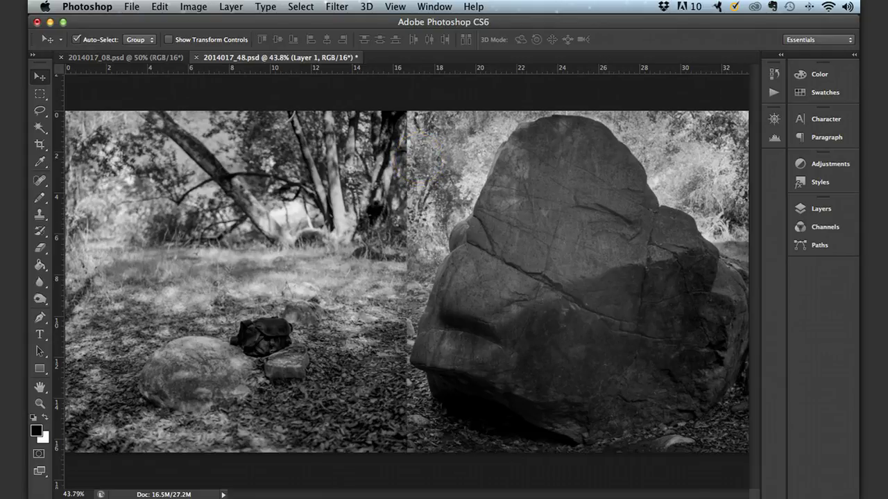
- Save the diptych as 2014017_48_diptych.psd in diptychs, accepting the Photoshop format options
{"action": "left_click", "coordinate": [132, 6]}
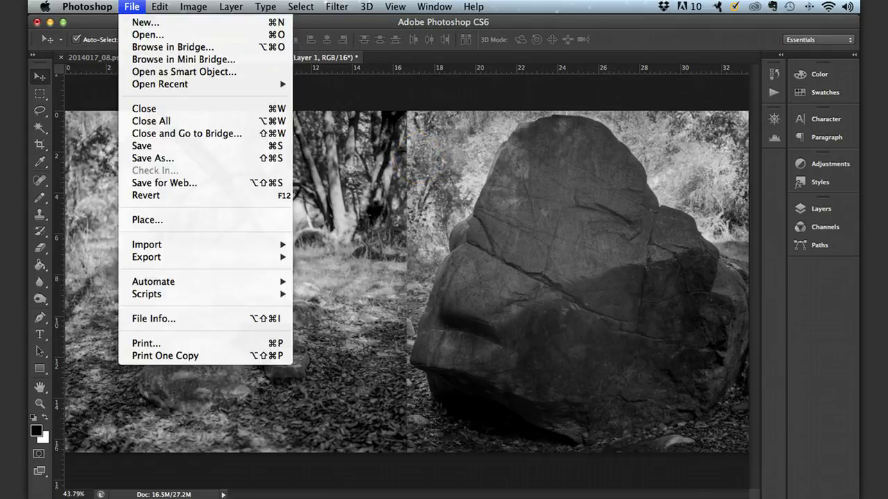
{"action": "mouse_move", "coordinate": [194, 6]}
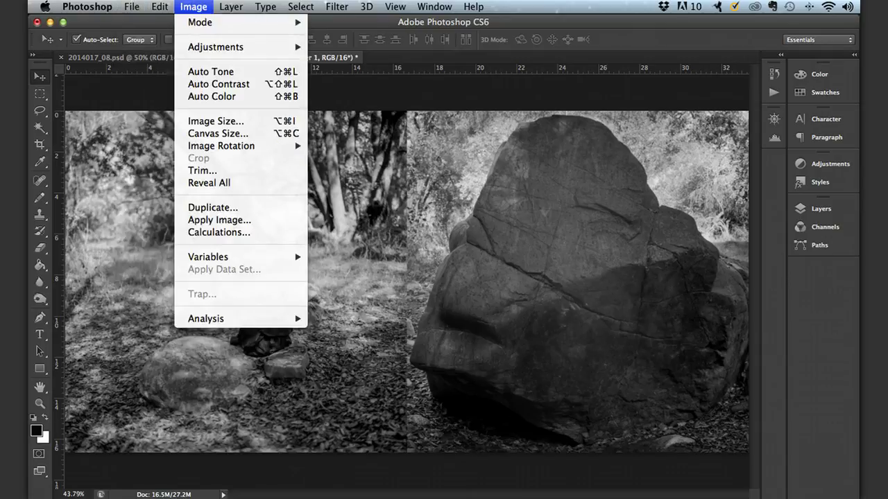
{"action": "mouse_move", "coordinate": [131, 6]}
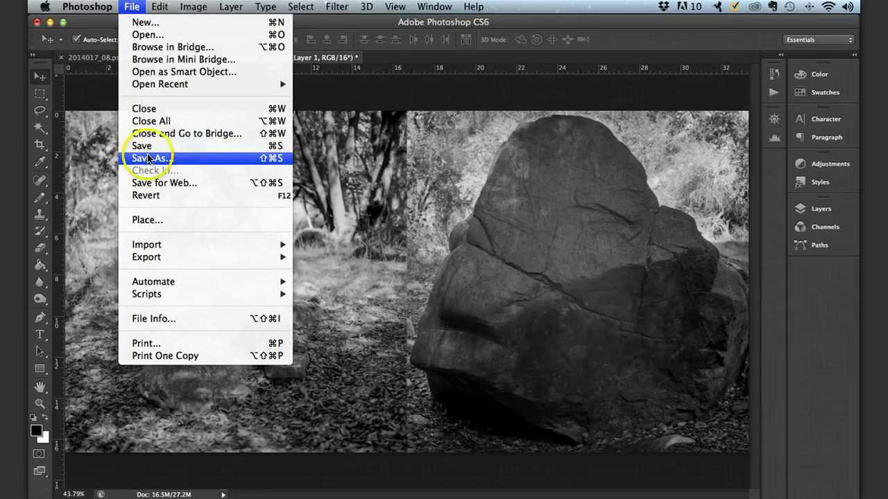
{"action": "left_click", "coordinate": [205, 159]}
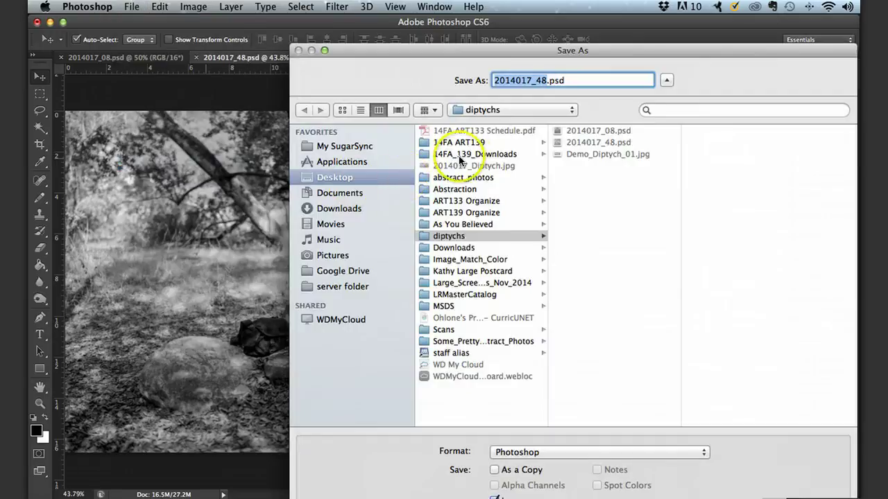
{"action": "left_click", "coordinate": [545, 81]}
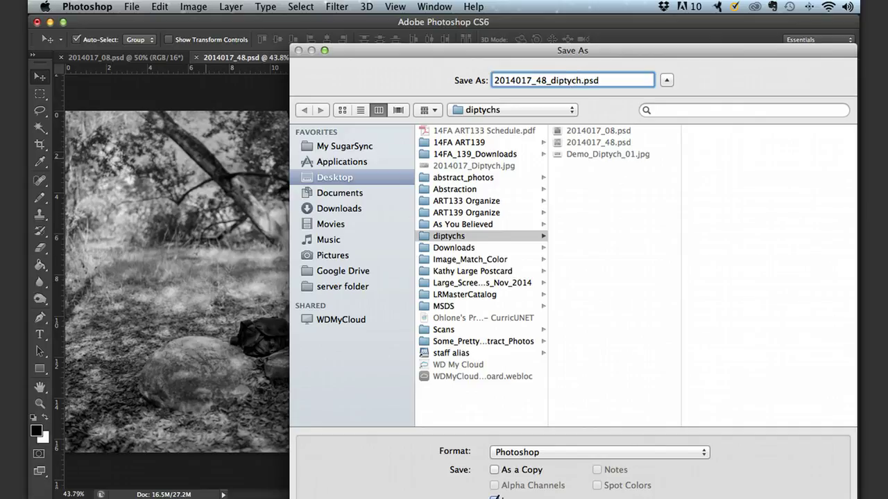
{"action": "key", "text": "Return"}
{"action": "left_click", "coordinate": [813, 340]}
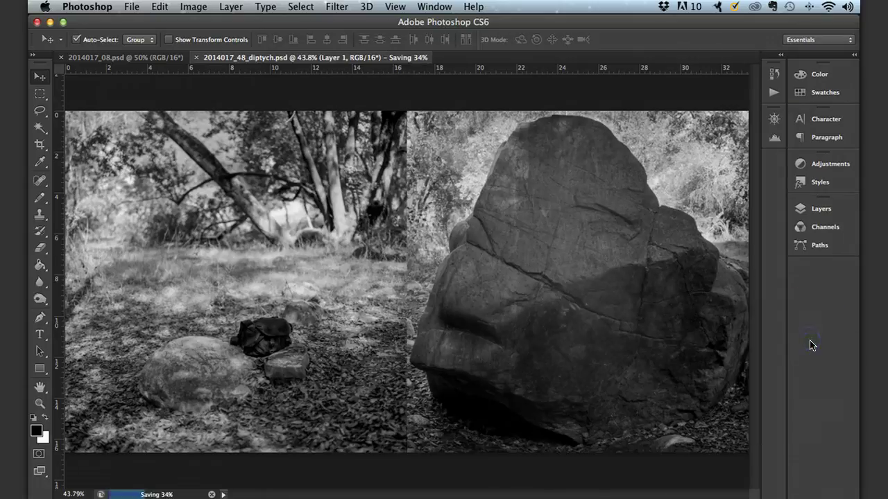
- Flatten the forest and boulder layers of the diptych into a single layer
{"action": "left_click", "coordinate": [515, 277]}
{"action": "mouse_move", "coordinate": [514, 284]}
{"action": "left_mouse_down"}
{"action": "mouse_move", "coordinate": [525, 312]}
{"action": "mouse_move", "coordinate": [516, 334]}
{"action": "mouse_move", "coordinate": [436, 260]}
{"action": "left_mouse_up"}
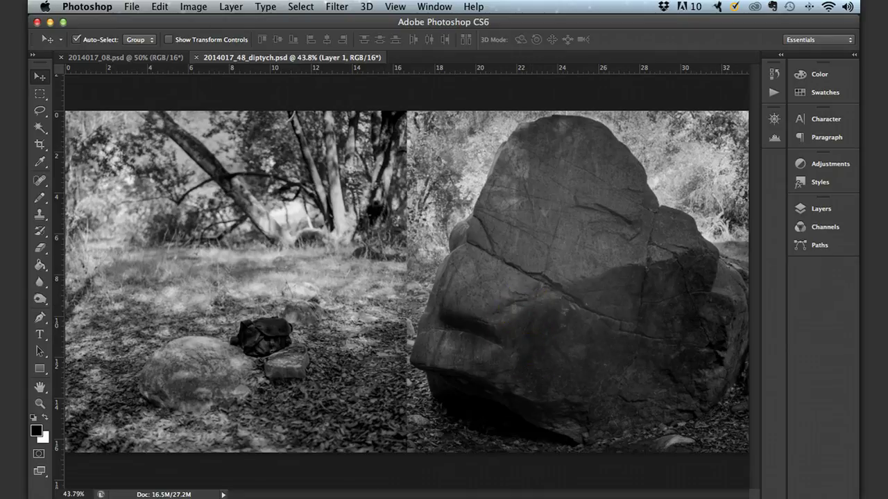
{"action": "left_click", "coordinate": [231, 7]}
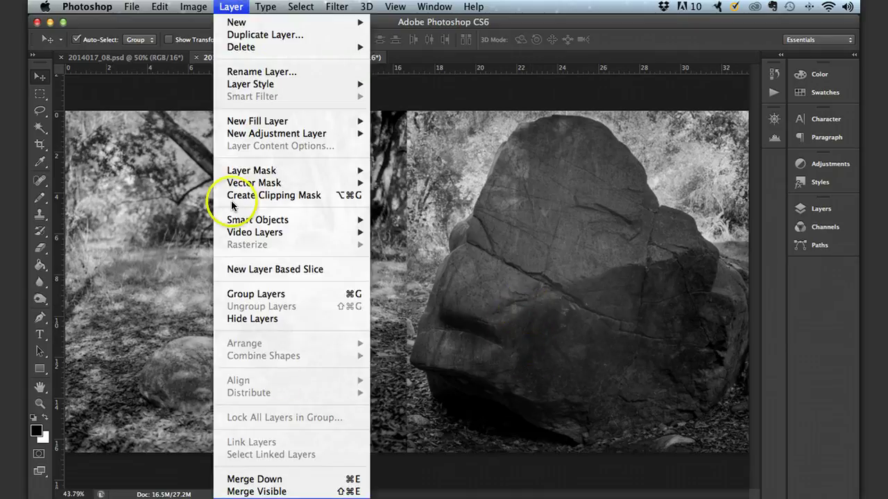
{"action": "left_click", "coordinate": [222, 38]}
- Resize the diptych to 1200 px wide (1200 × 600) with proportions constrained
{"action": "left_click", "coordinate": [193, 7]}
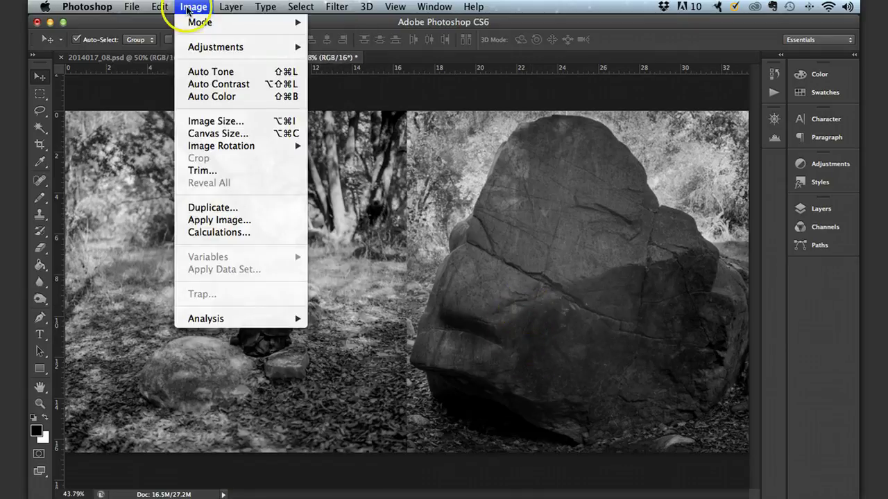
{"action": "left_click", "coordinate": [208, 119]}
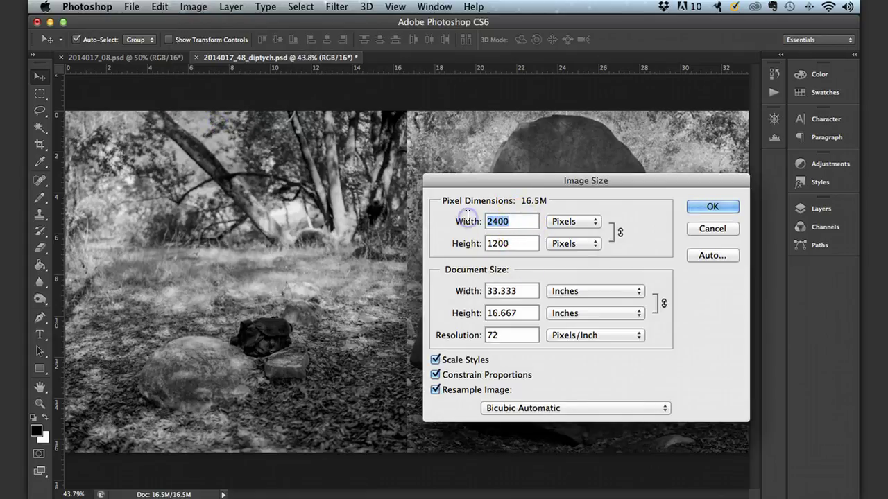
{"action": "type", "text": "1200"}
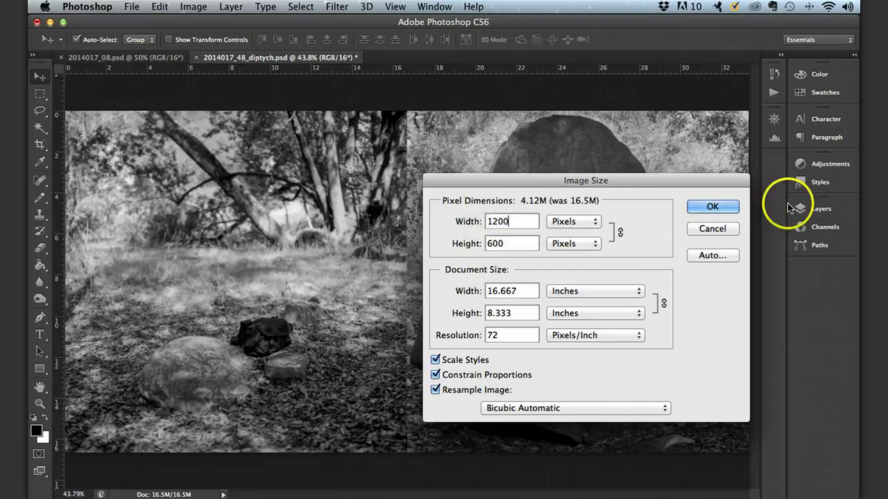
{"action": "left_click", "coordinate": [718, 210]}
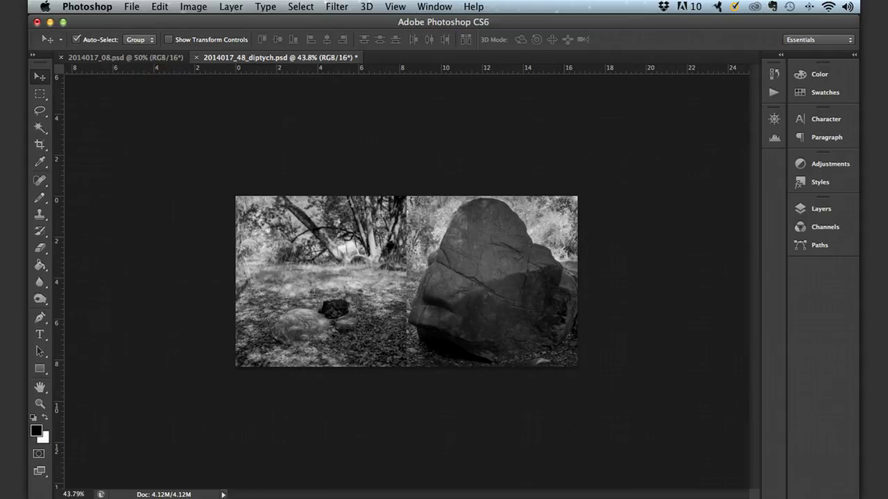
- Save a copy as 2014017_48_diptych.jpg in the diptychs folder at JPEG quality 12 (Maximum)
{"action": "left_click", "coordinate": [131, 6]}
{"action": "left_click", "coordinate": [122, 153]}
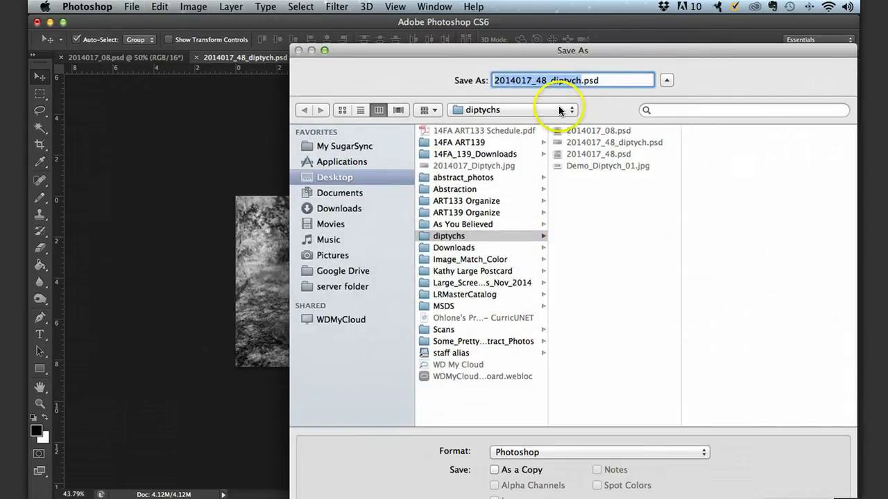
{"action": "left_click", "coordinate": [572, 452]}
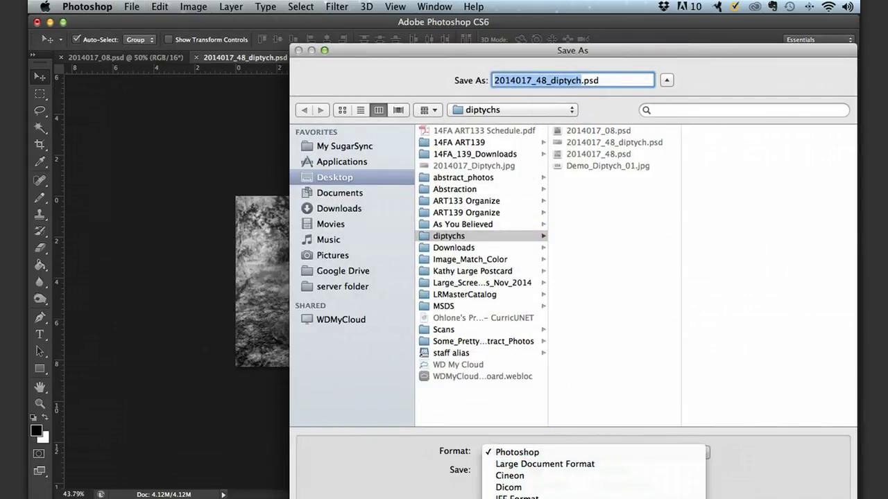
{"action": "key", "text": "j"}
{"action": "key", "text": "Return"}
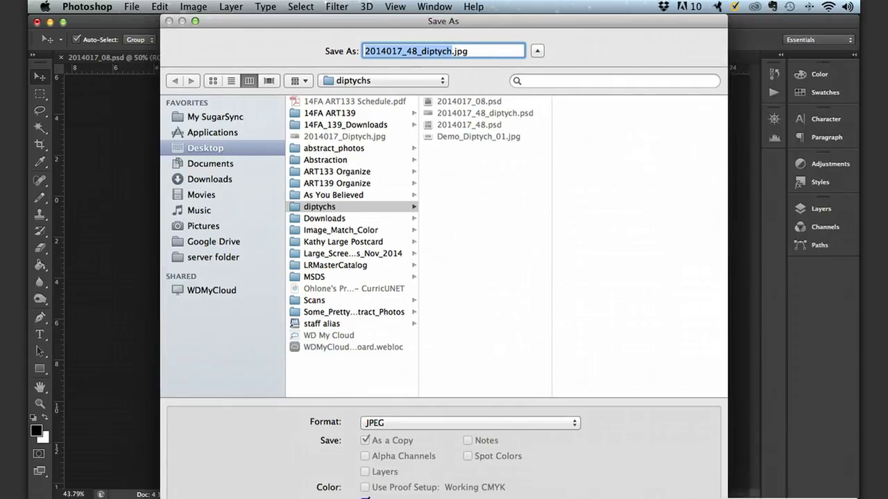
{"action": "key", "text": "Return"}
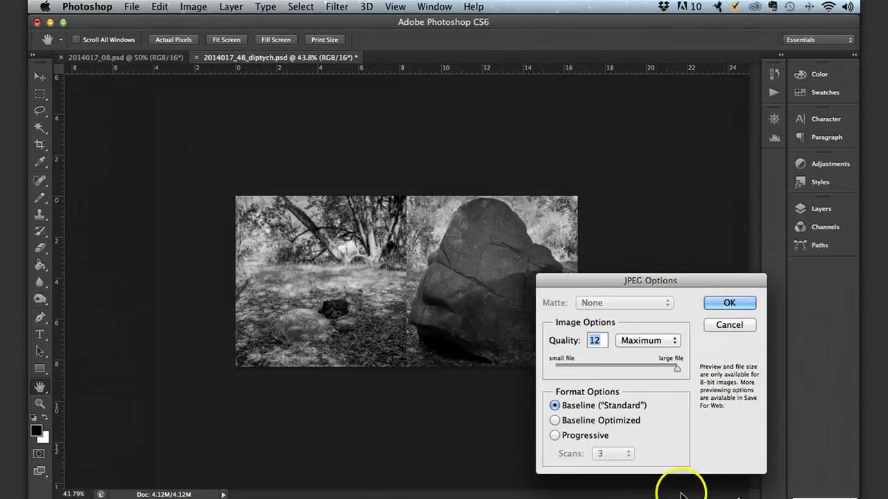
{"action": "left_click", "coordinate": [721, 303]}
{"action": "left_click", "coordinate": [598, 208]}
- Inspect the diptych at actual size, then fit it back on screen
{"action": "key", "text": "super+equal"}
{"action": "key", "text": "super+equal"}
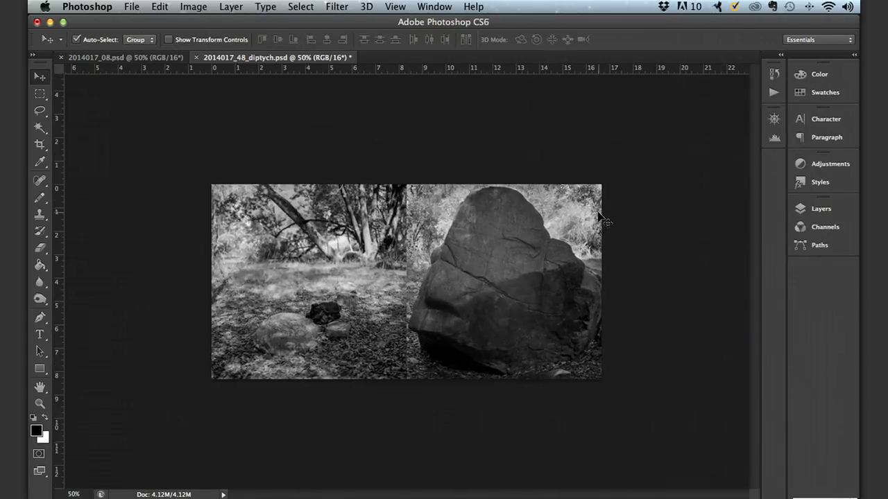
{"action": "key", "text": "super+equal"}
{"action": "key", "text": "super+0"}
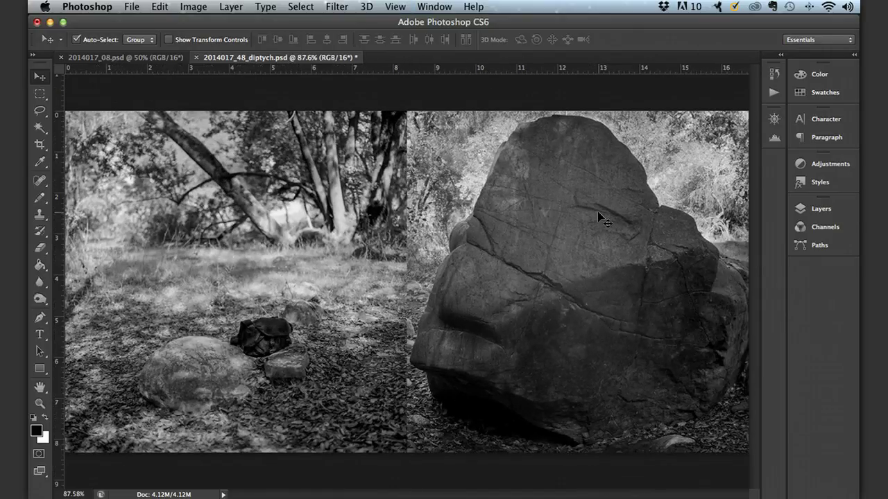
{"action": "left_click", "coordinate": [570, 217]}
- Close 2014017_08.psd and the diptych, discarding the diptych's unsaved changes
{"action": "left_click", "coordinate": [61, 57]}
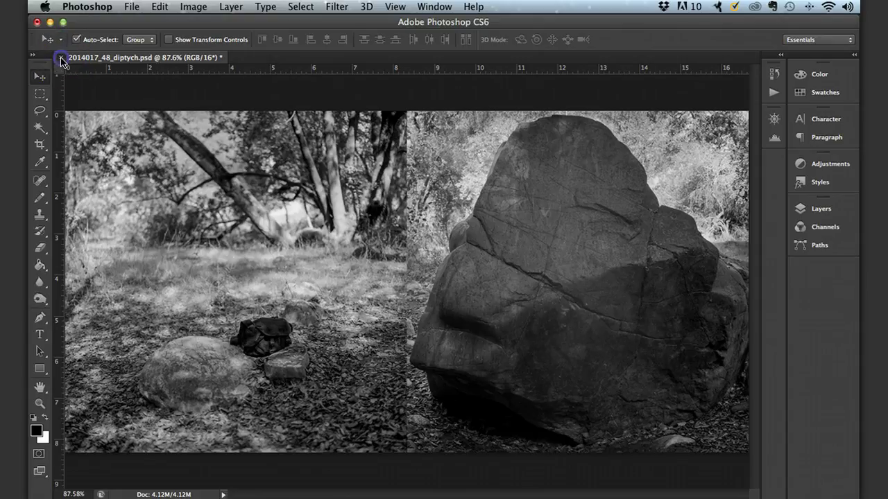
{"action": "left_click", "coordinate": [61, 58]}
{"action": "left_click", "coordinate": [527, 240]}
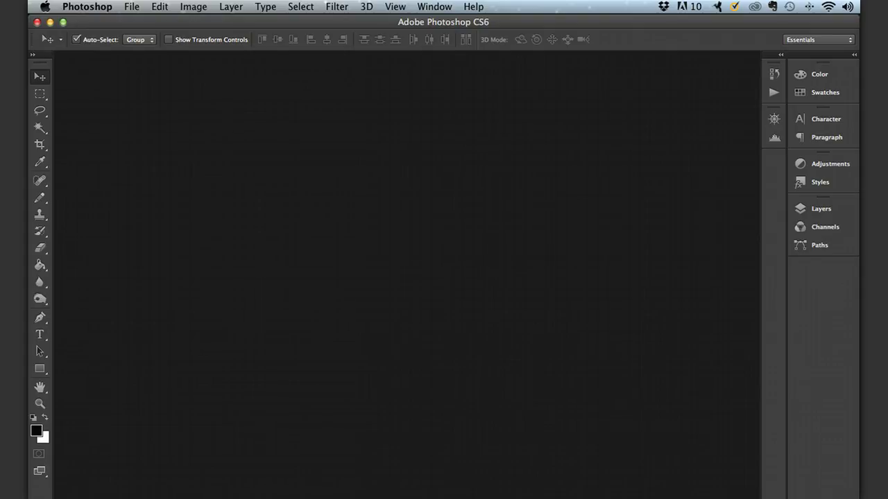
{"action": "left_click", "coordinate": [181, 92]}
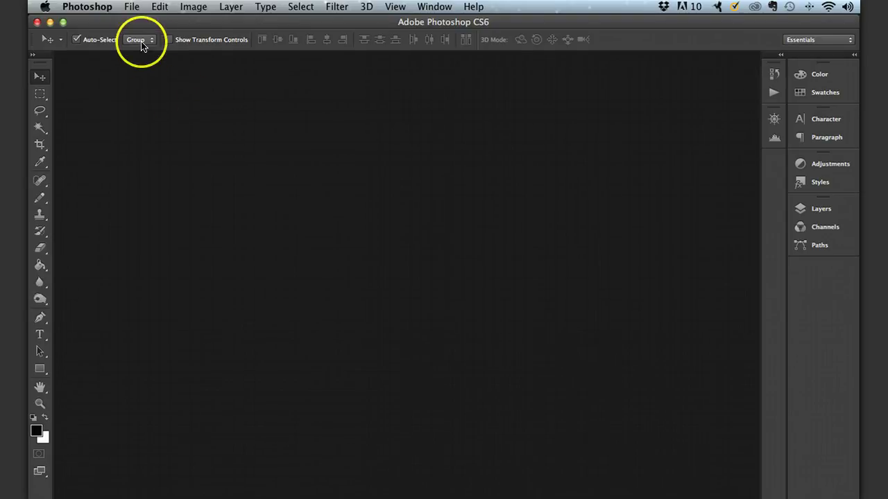
- Create Diptych_dem0_03, a white 2400 × 1200 px, 16-bit RGB document at 72 ppi
{"action": "left_click", "coordinate": [132, 7]}
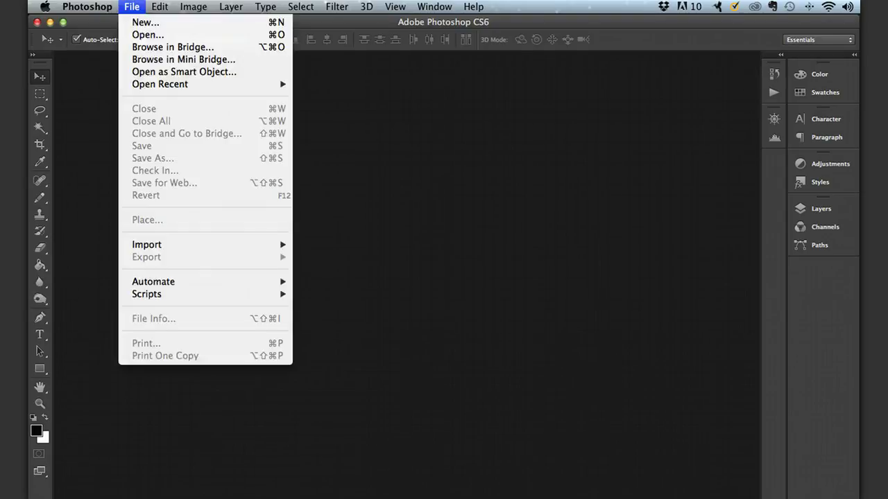
{"action": "left_click", "coordinate": [142, 21]}
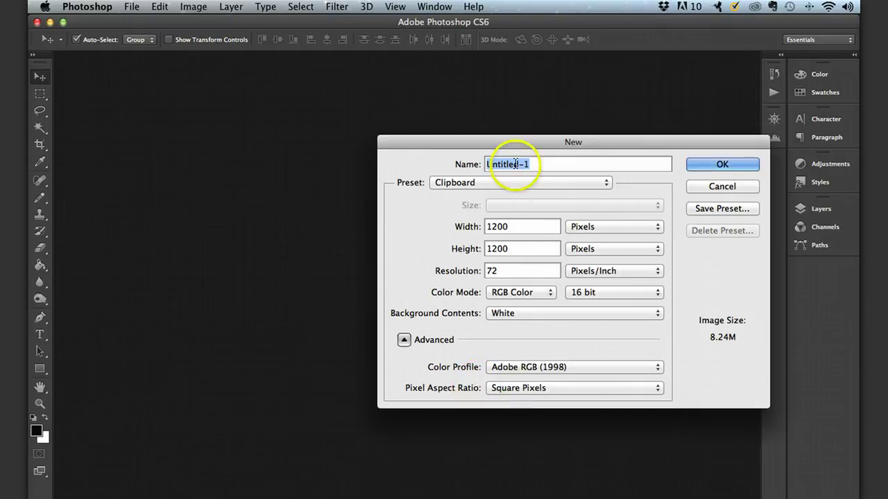
{"action": "type", "text": "Di"}
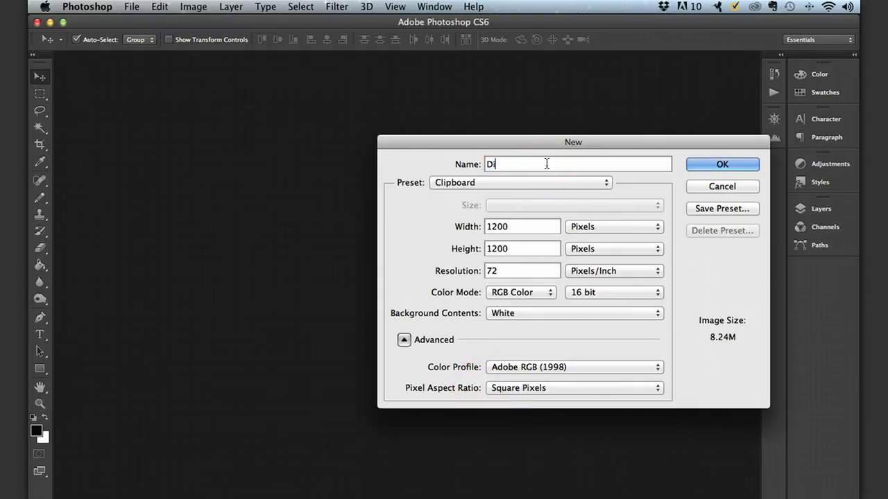
{"action": "type", "text": "pt"}
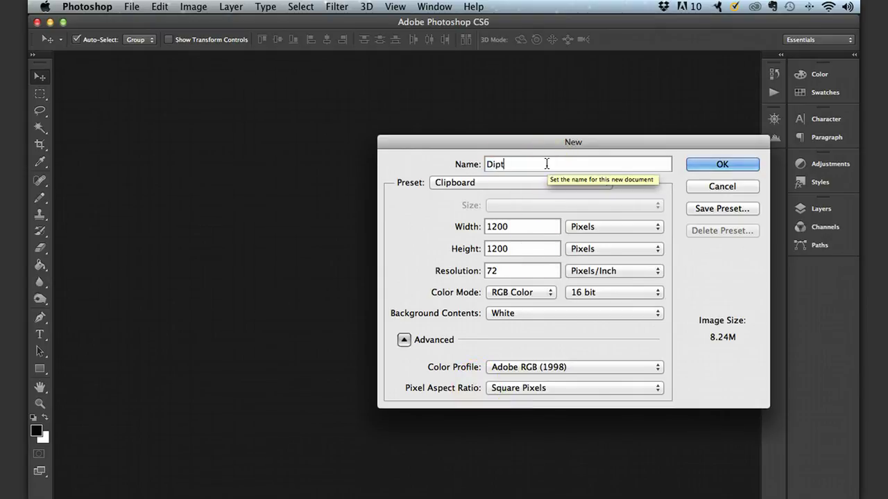
{"action": "type", "text": "ych_demo"}
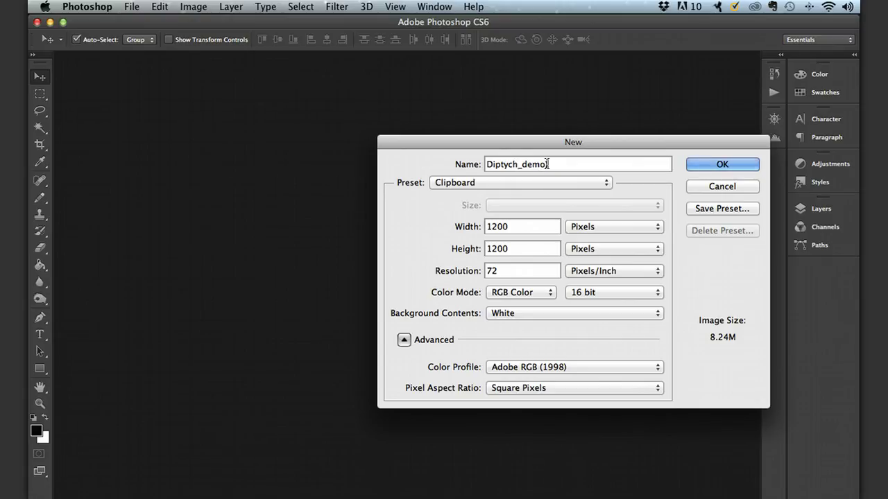
{"action": "key", "text": "BackSpace"}
{"action": "type", "text": "0_03"}
{"action": "double_click", "coordinate": [534, 227]}
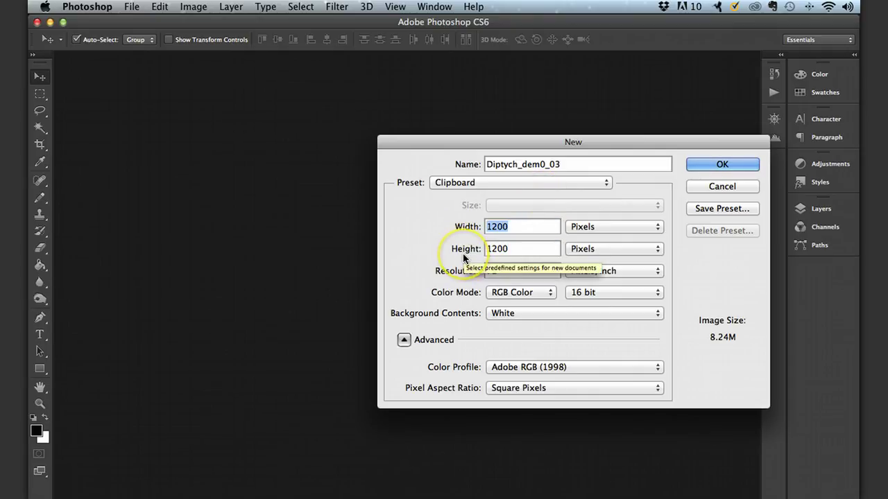
{"action": "type", "text": "2400"}
{"action": "left_click", "coordinate": [520, 268]}
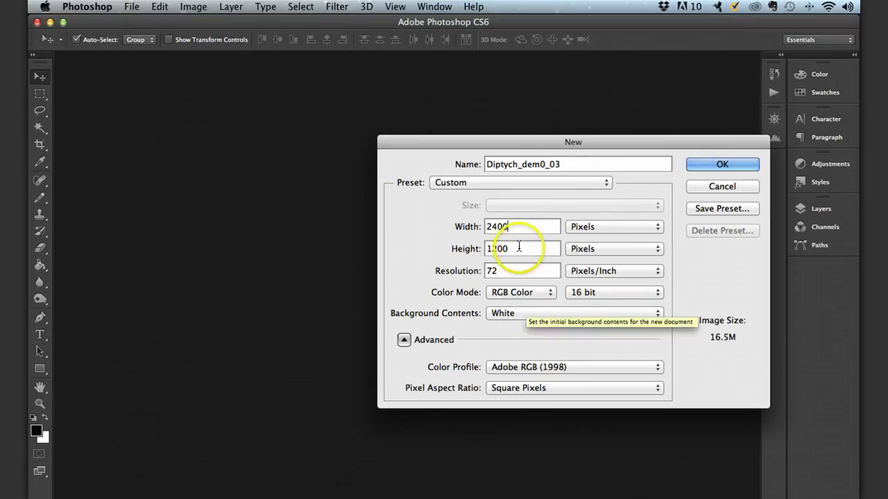
{"action": "left_click_drag", "start_coordinate": [652, 142], "coordinate": [604, 108]}
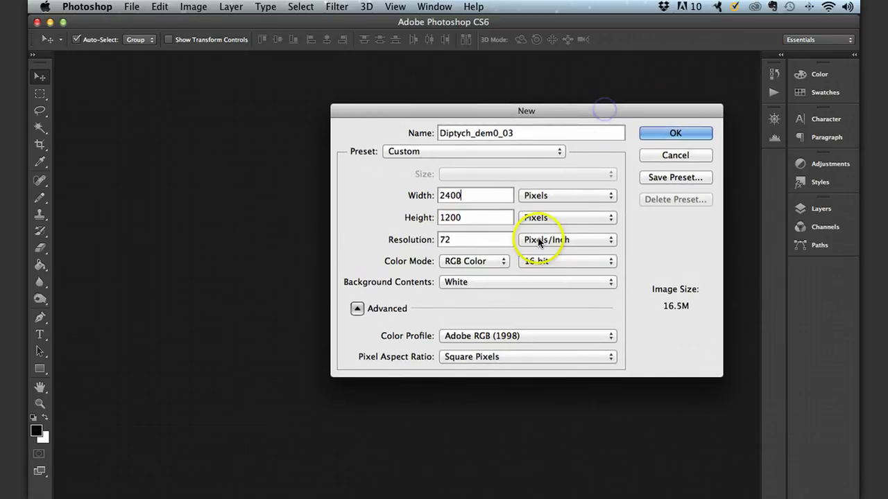
{"action": "left_click", "coordinate": [662, 134]}
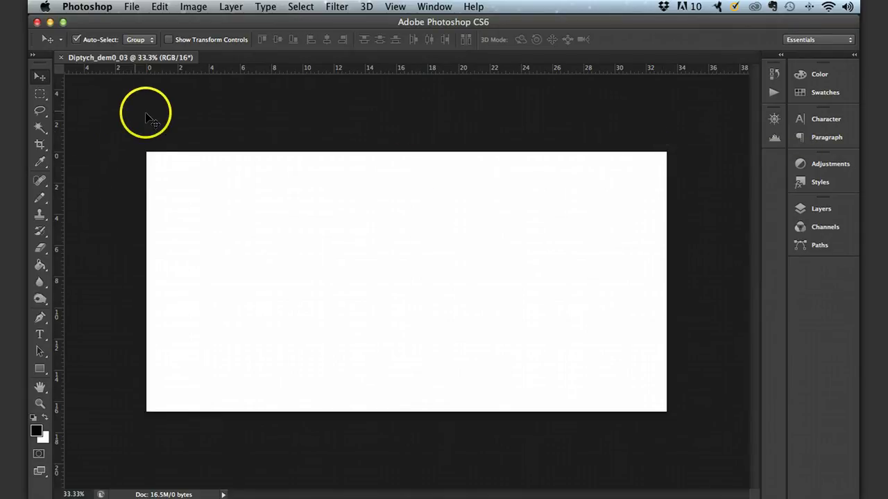
- Reopen the recent files 2014017_48.psd and 2014017_08.psd
{"action": "left_click", "coordinate": [132, 6]}
{"action": "mouse_move", "coordinate": [153, 83]}
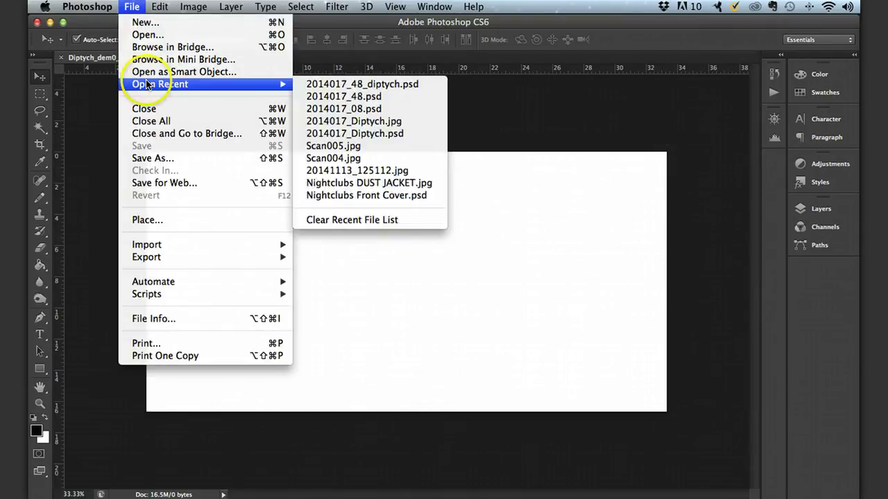
{"action": "left_click", "coordinate": [315, 101]}
{"action": "left_click", "coordinate": [132, 7]}
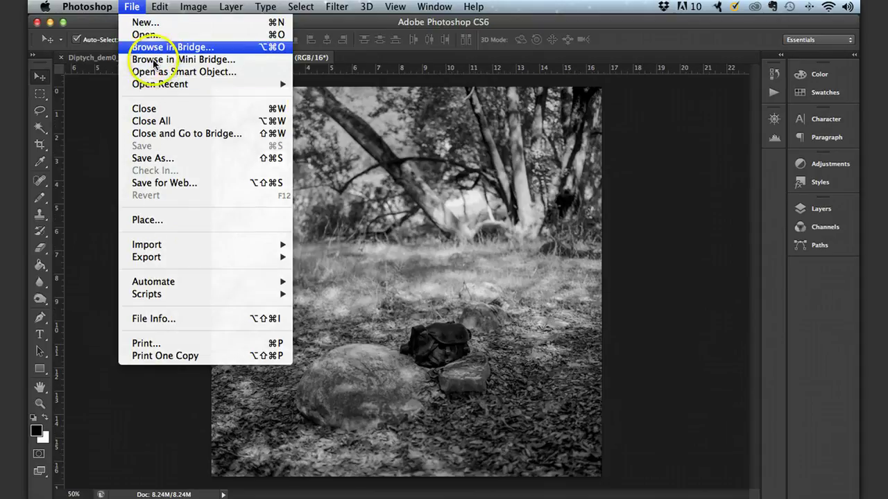
{"action": "mouse_move", "coordinate": [163, 83]}
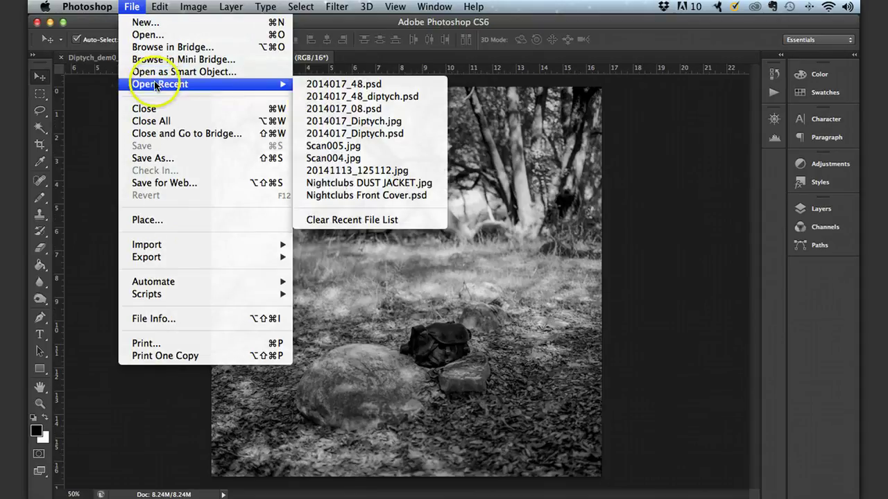
{"action": "left_click", "coordinate": [306, 112]}
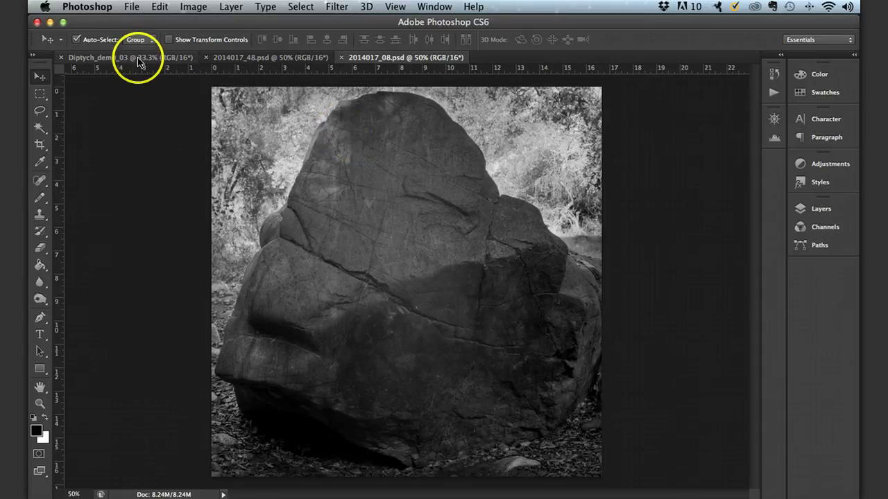
- Review the three open documents, then select the entire forest photo
{"action": "left_click", "coordinate": [136, 58]}
{"action": "left_click", "coordinate": [284, 58]}
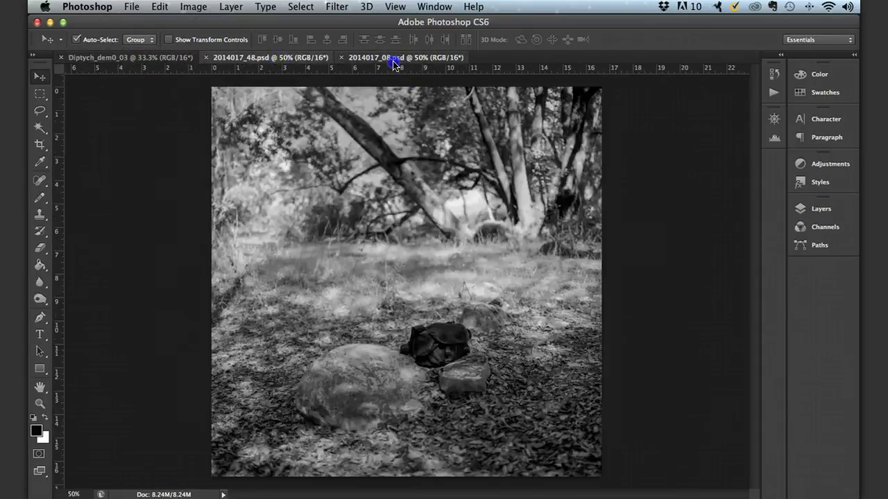
{"action": "left_click", "coordinate": [373, 59]}
{"action": "left_click", "coordinate": [144, 59]}
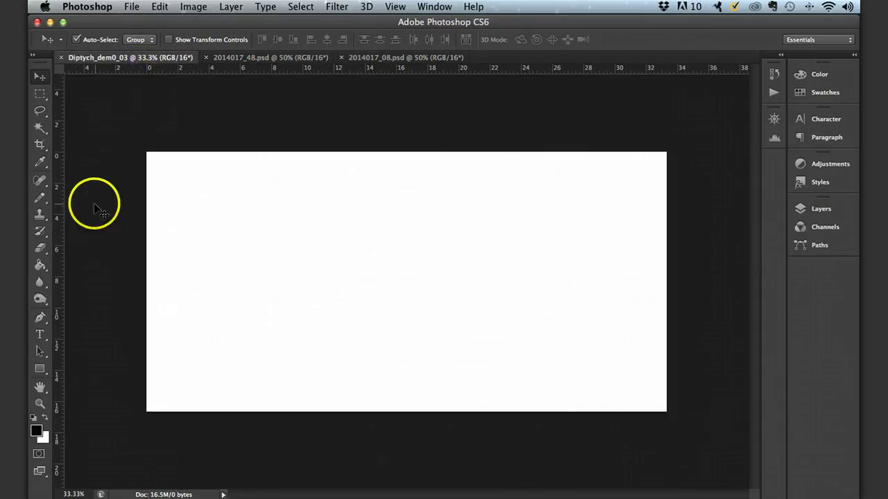
{"action": "left_click", "coordinate": [240, 58]}
{"action": "left_click", "coordinate": [277, 178]}
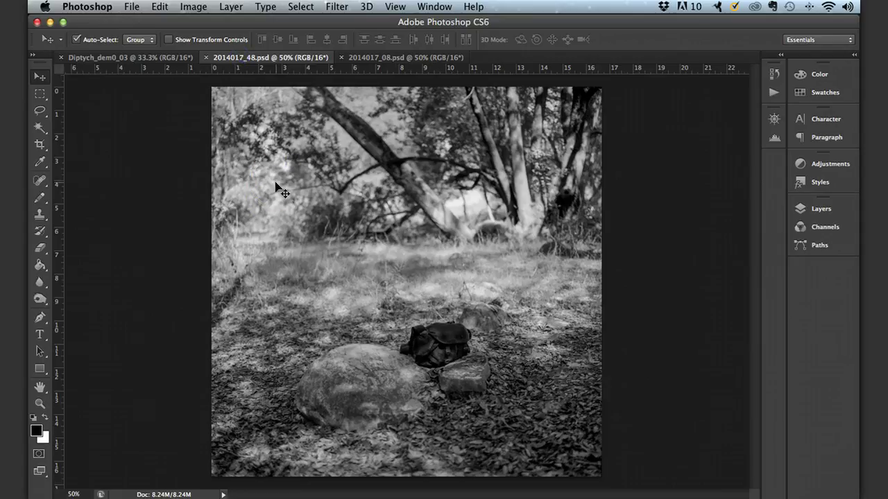
{"action": "key", "text": "super+a"}
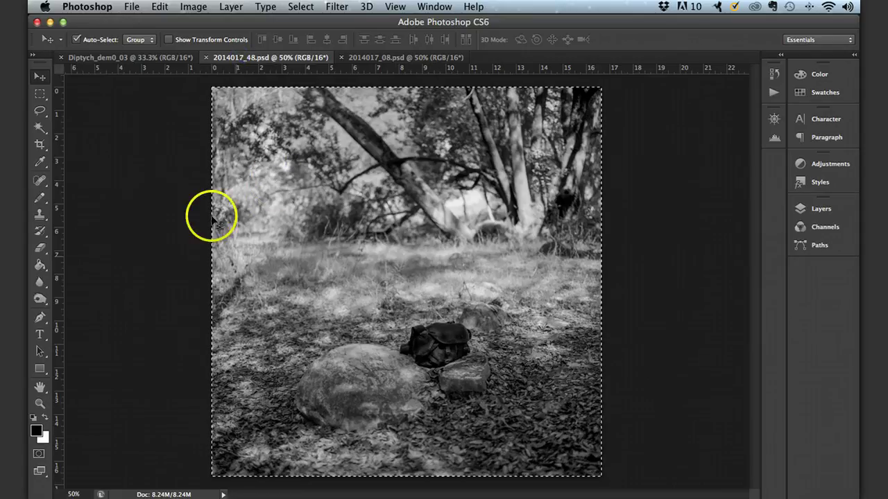
- Paste the forest photo into Diptych_dem0_03 and move it to the left half
{"action": "left_click", "coordinate": [128, 61]}
{"action": "key", "text": "super+v"}
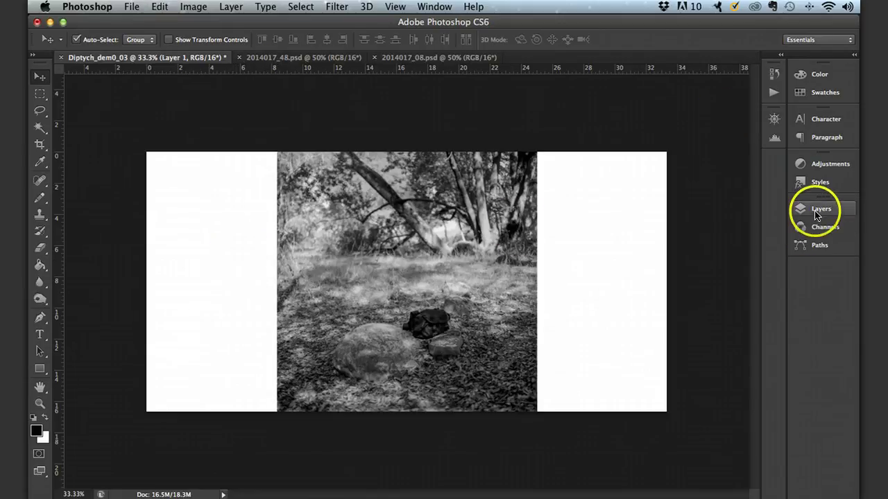
{"action": "left_click", "coordinate": [817, 212]}
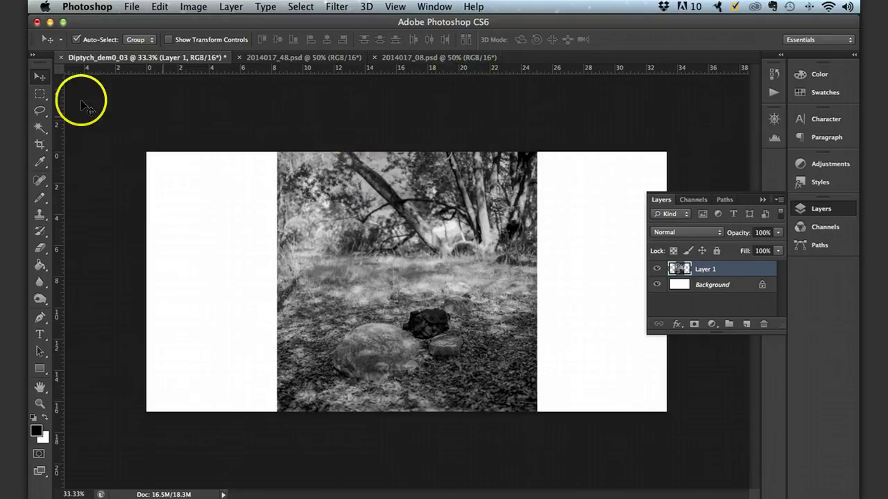
{"action": "left_click_drag", "start_coordinate": [415, 258], "coordinate": [297, 250]}
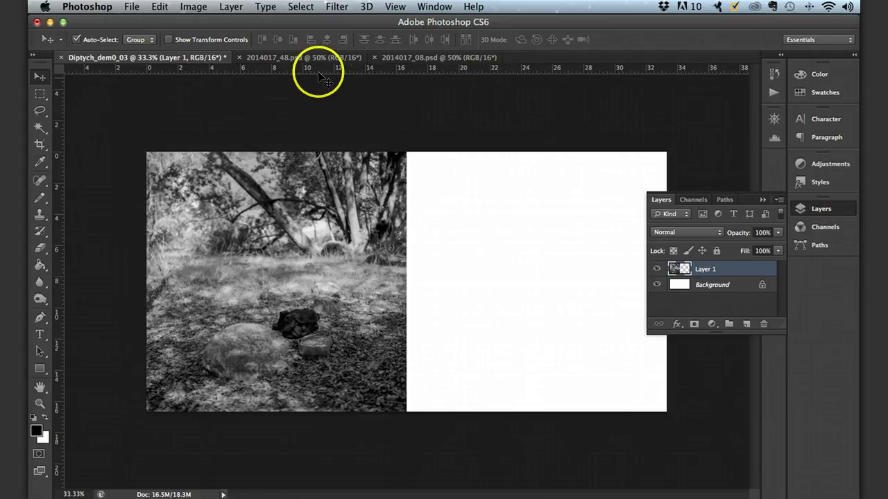
- Paste the whole boulder photo into the canvas as a new layer on the right half
{"action": "left_click", "coordinate": [453, 60]}
{"action": "key", "text": "super+a"}
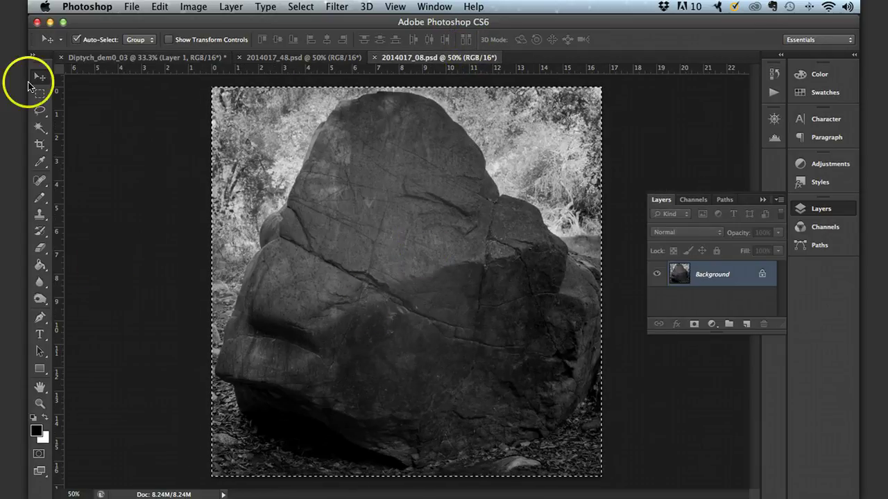
{"action": "left_click", "coordinate": [96, 56]}
{"action": "key", "text": "super+v"}
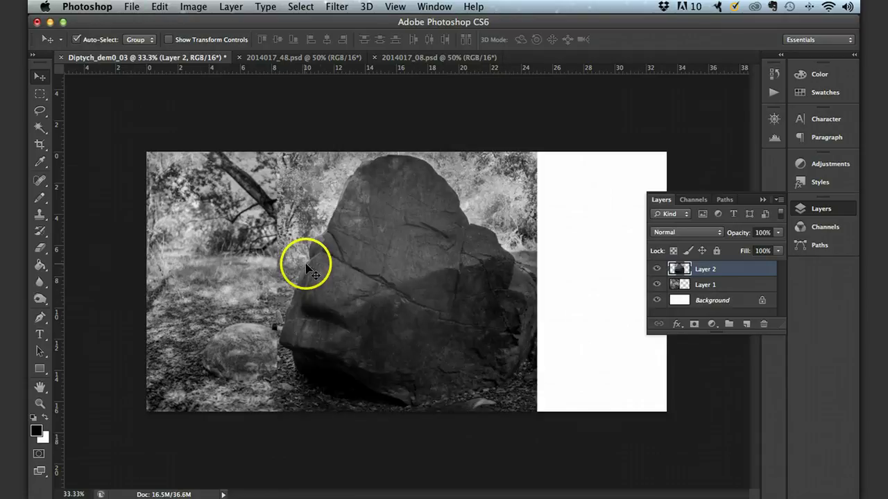
{"action": "left_click_drag", "start_coordinate": [321, 264], "coordinate": [451, 272]}
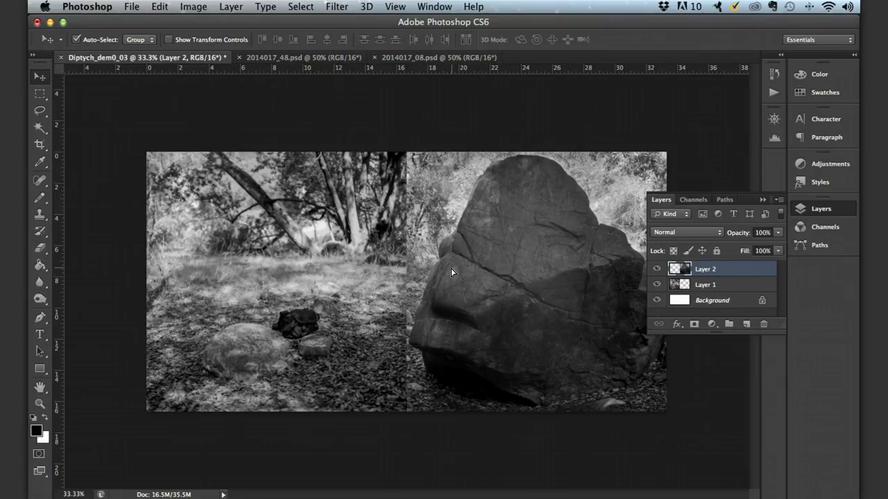
{"action": "left_click", "coordinate": [759, 199]}
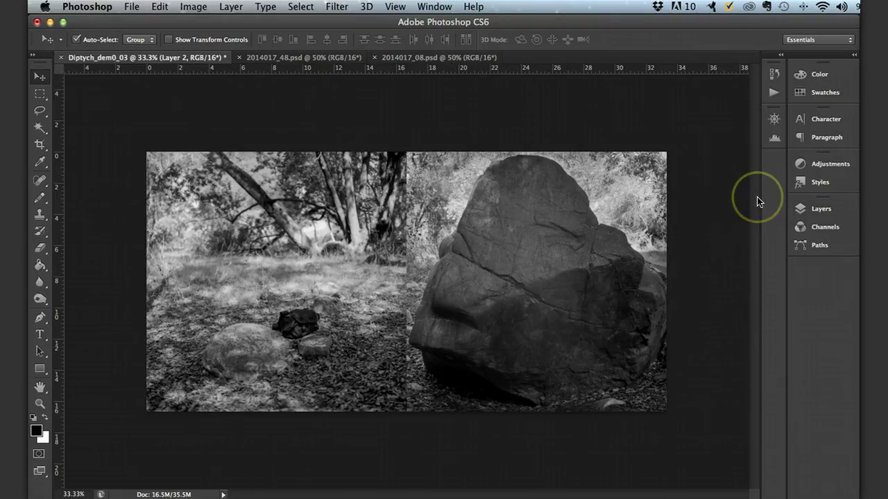